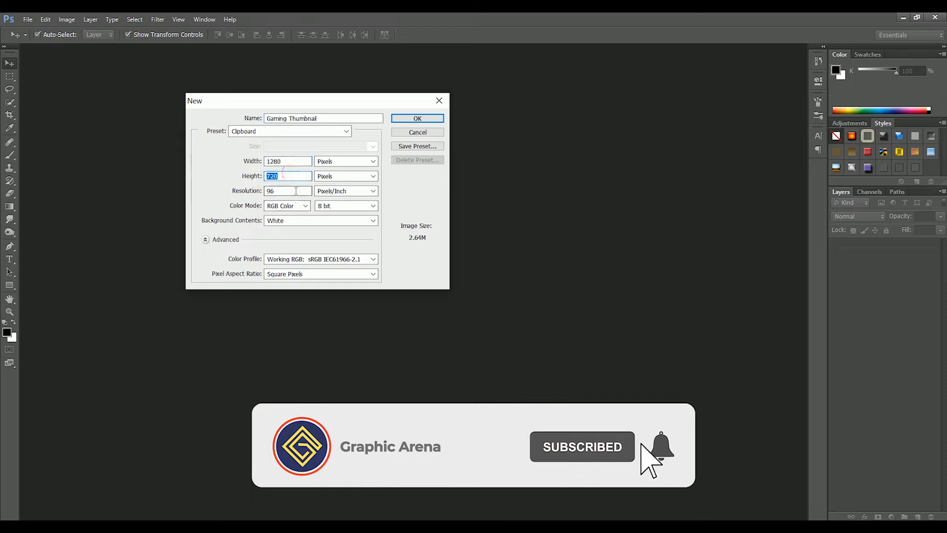
Step: Set the resolution to 72 pixels/inch and create the 1280 × 720 px Gaming Thumbnail document
{"action": "double_click", "coordinate": [296, 191]}
{"action": "type", "text": "72"}
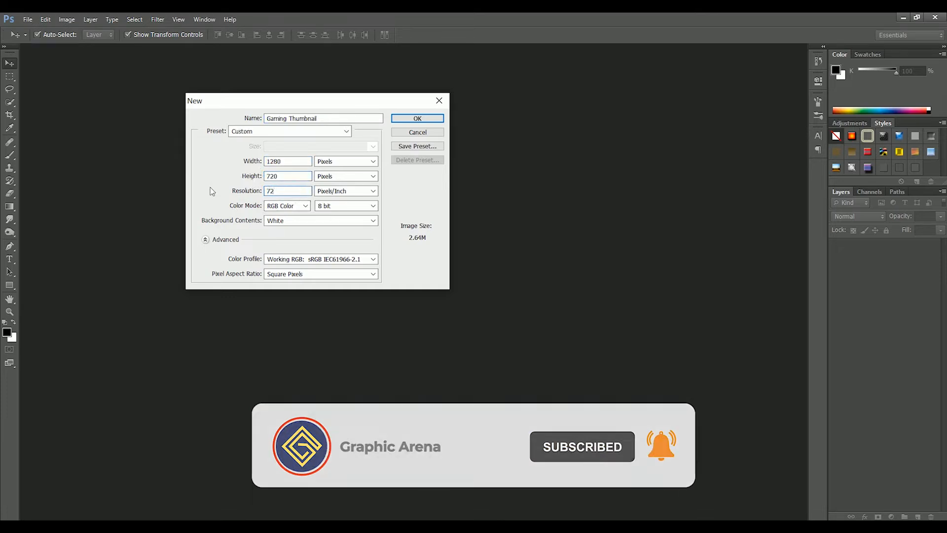
{"action": "left_click", "coordinate": [420, 120]}
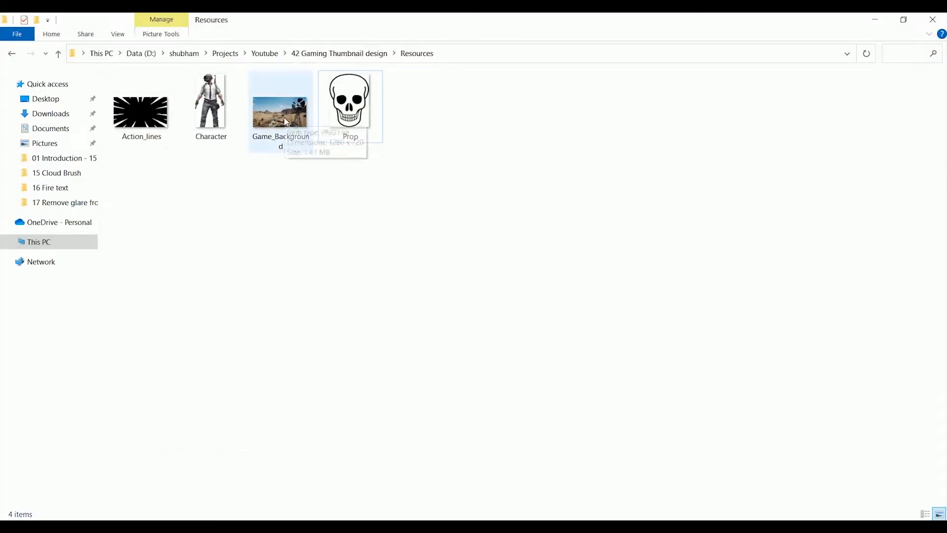
Step: Place the Game_Background image from the Resources folder into the document and scale it to fill the canvas
{"action": "left_click_drag", "start_coordinate": [286, 146], "coordinate": [546, 246]}
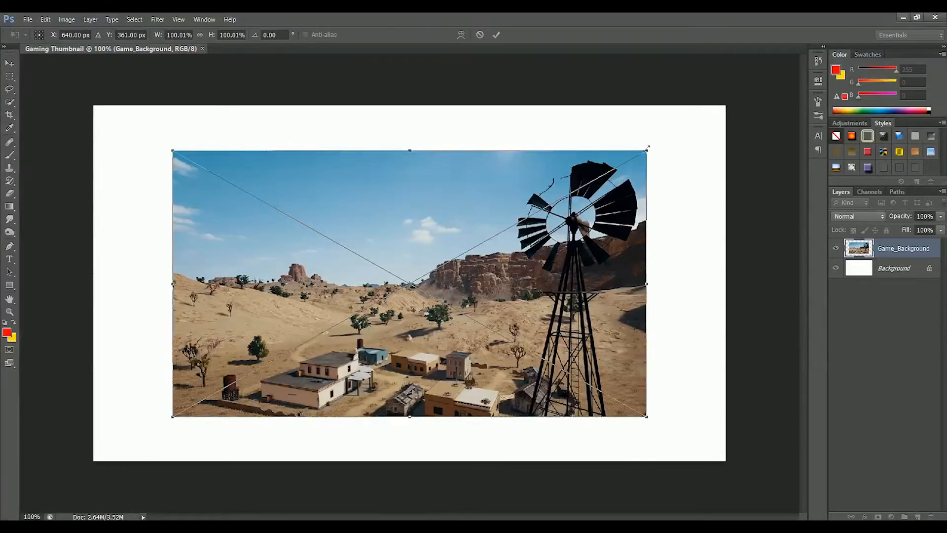
{"action": "left_click_drag", "start_coordinate": [727, 105], "coordinate": [725, 101]}
{"action": "left_click", "coordinate": [496, 34]}
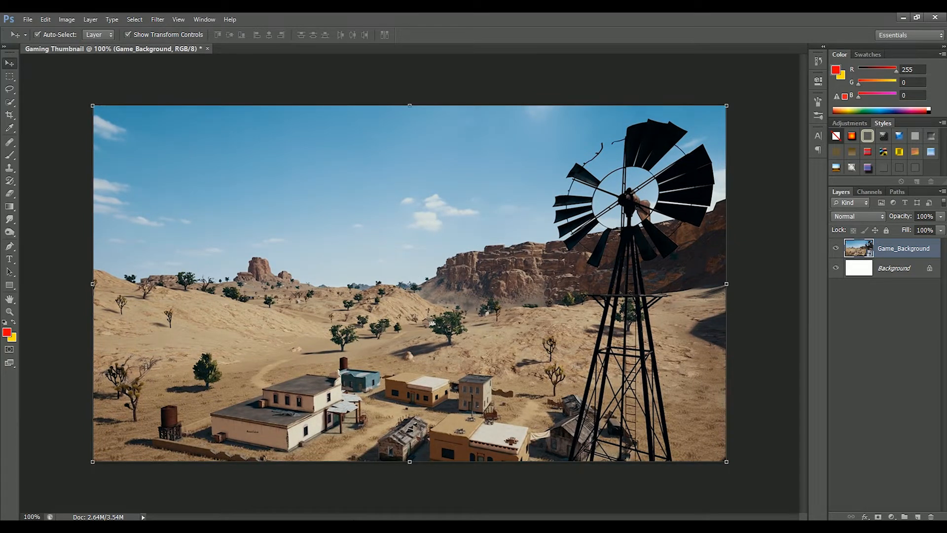
Step: Add a gradient fill layer above Game_Background running from blue to magenta (#de00ff)
{"action": "left_click", "coordinate": [891, 516]}
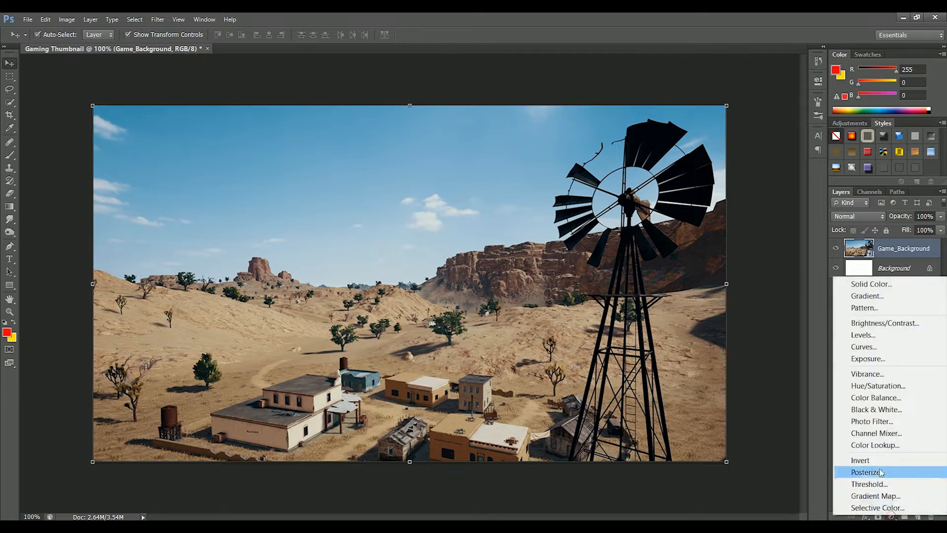
{"action": "left_click", "coordinate": [896, 299]}
{"action": "left_click", "coordinate": [279, 270]}
{"action": "double_click", "coordinate": [244, 356]}
{"action": "left_click", "coordinate": [755, 247]}
{"action": "left_click", "coordinate": [855, 194]}
{"action": "left_click", "coordinate": [434, 333]}
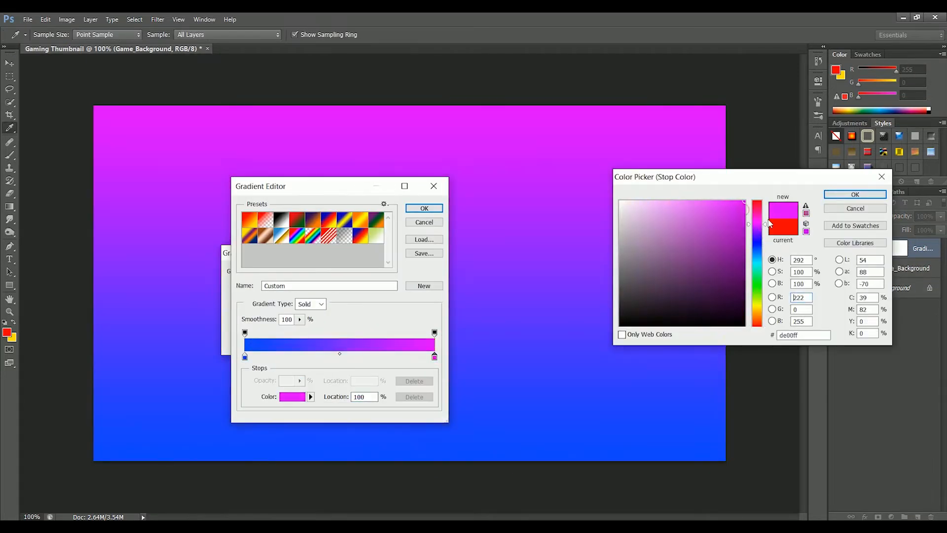
{"action": "left_click", "coordinate": [855, 192]}
{"action": "left_click", "coordinate": [424, 207]}
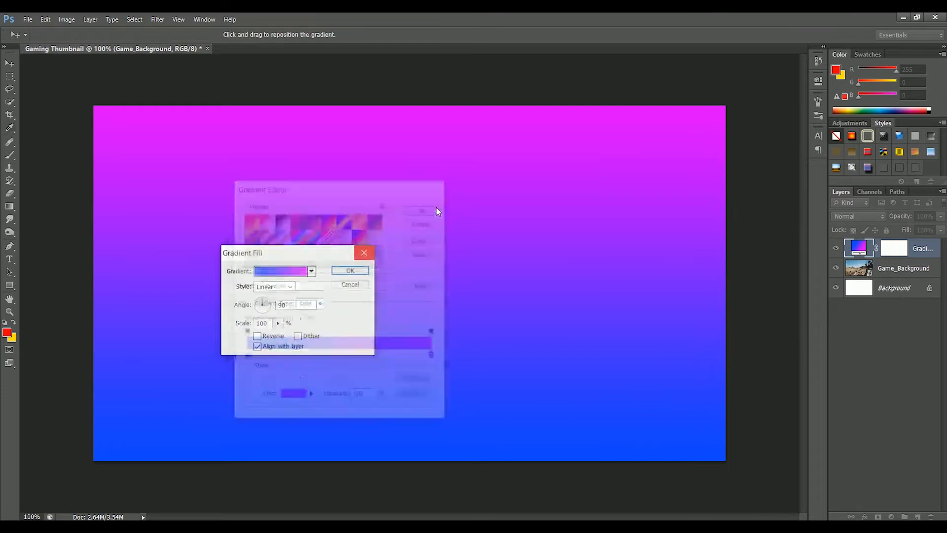
Step: Set the gradient fill's style to Angle with an angle of -30°
{"action": "left_click", "coordinate": [290, 287]}
{"action": "left_click", "coordinate": [275, 320]}
{"action": "left_click", "coordinate": [264, 306]}
{"action": "type", "text": "-30"}
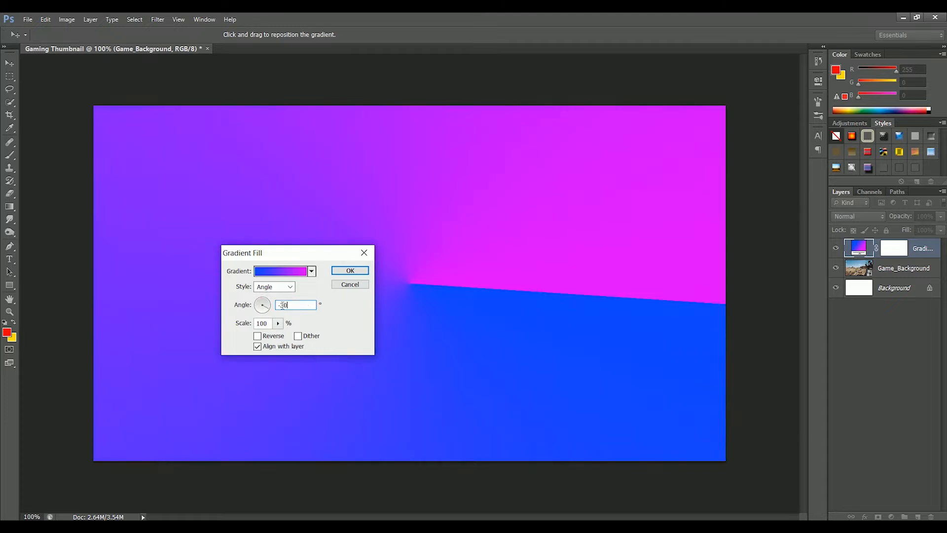
Step: Reposition the gradient's center to the canvas's lower edge and set the fill layer's blend mode to Color Burn
{"action": "left_click_drag", "start_coordinate": [381, 282], "coordinate": [395, 433]}
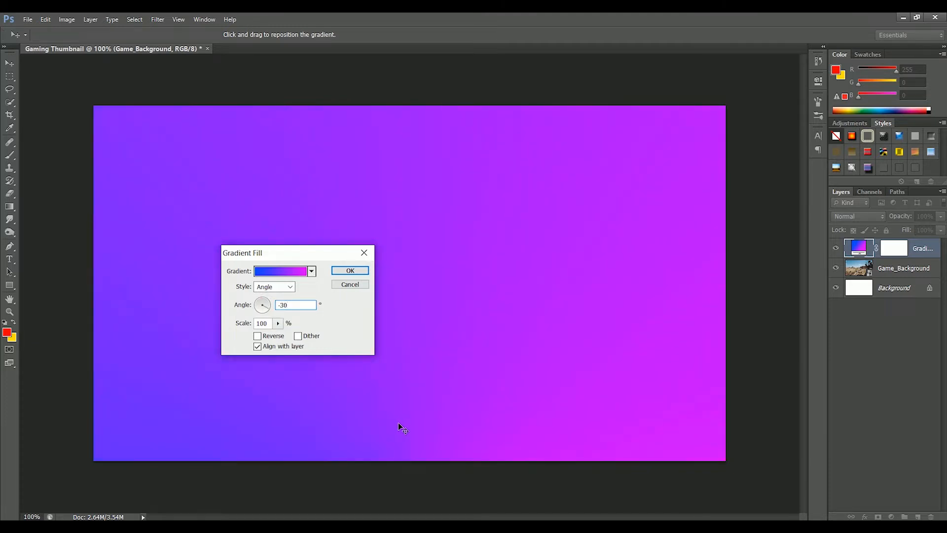
{"action": "key", "text": "Return"}
{"action": "left_click", "coordinate": [869, 220]}
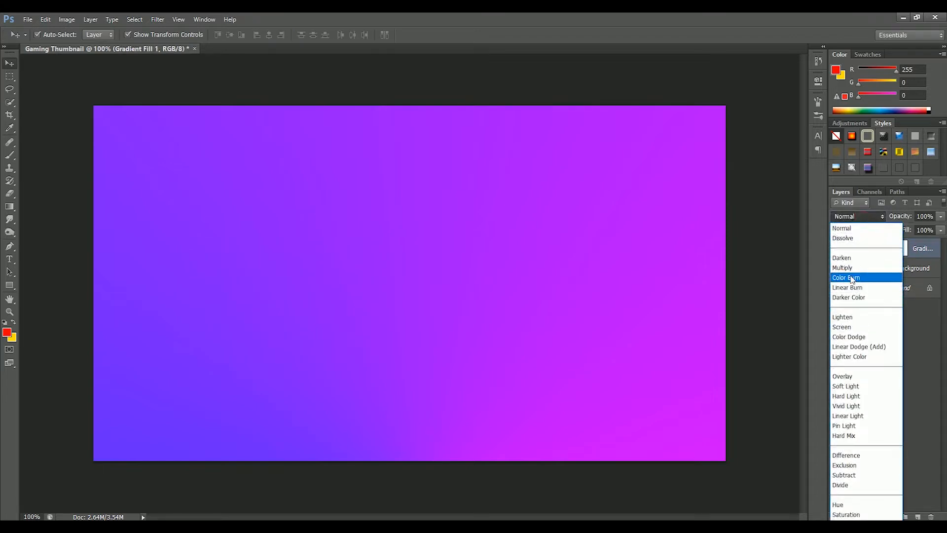
{"action": "left_click", "coordinate": [853, 278]}
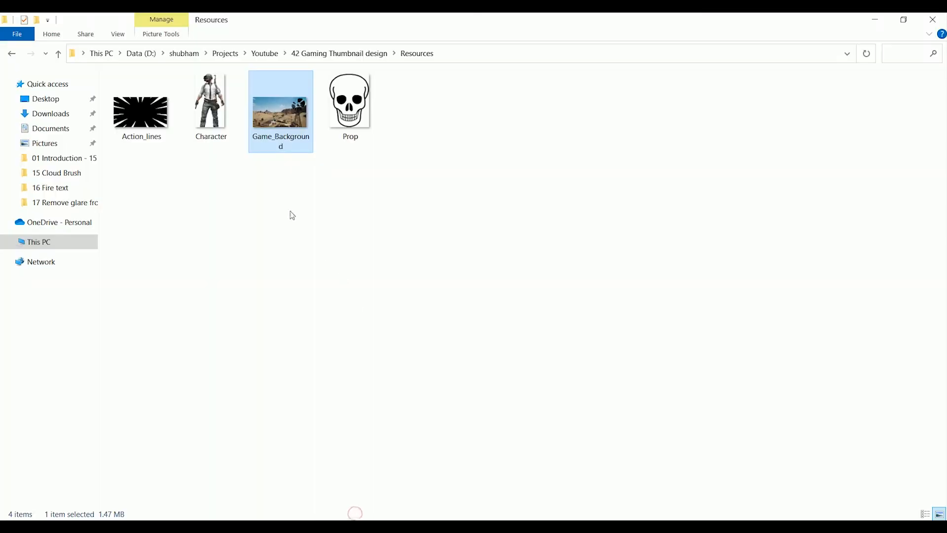
Step: Place the Character image and enlarge it so the upper body fills the right half of the canvas
{"action": "left_click_drag", "start_coordinate": [211, 109], "coordinate": [518, 290]}
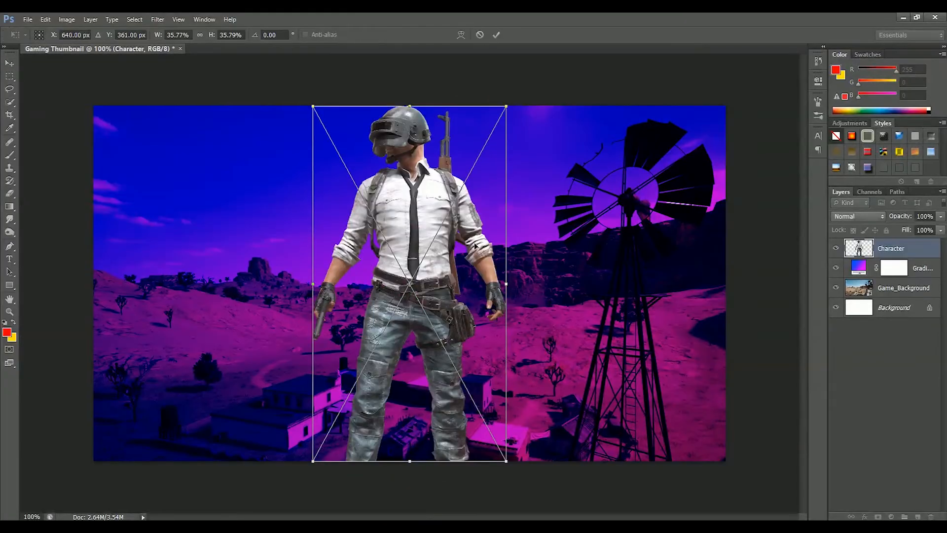
{"action": "left_click_drag", "start_coordinate": [619, 54], "coordinate": [664, 21]}
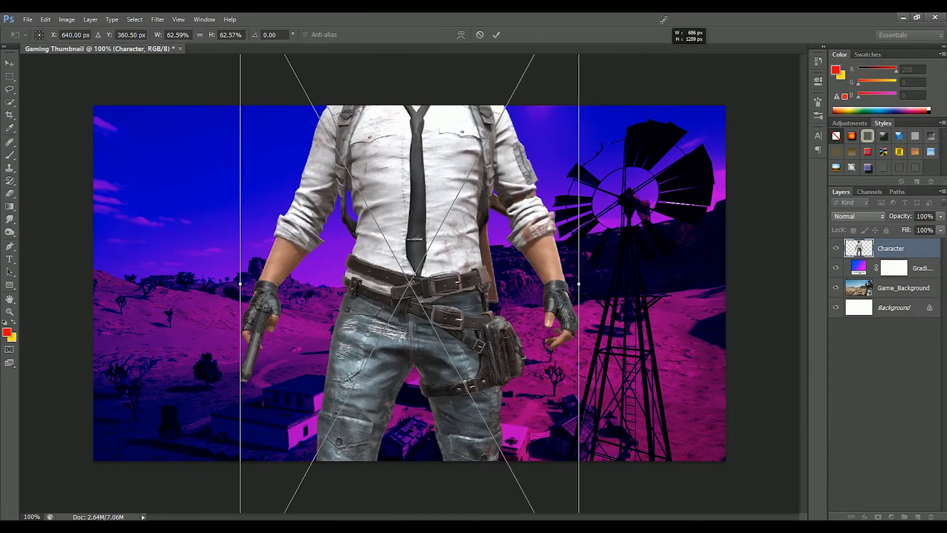
{"action": "left_click_drag", "start_coordinate": [440, 162], "coordinate": [569, 349]}
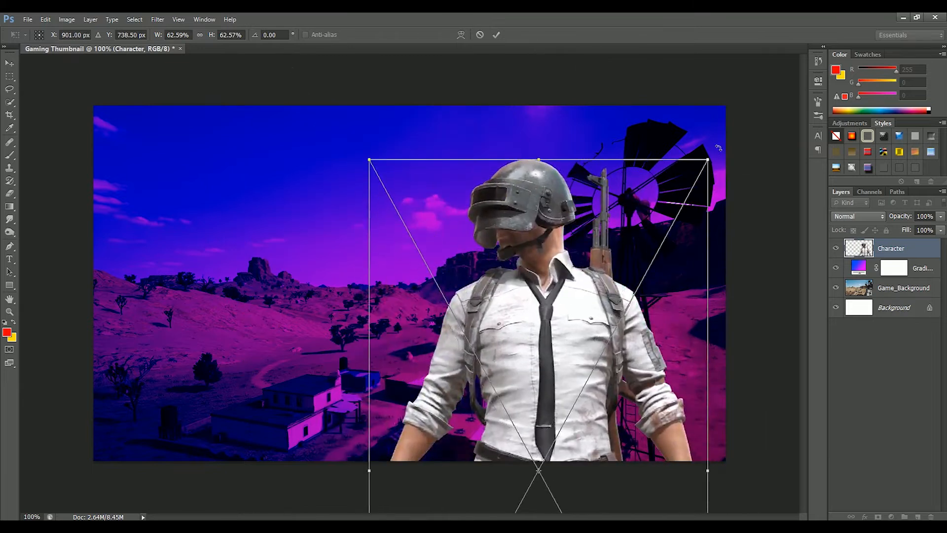
{"action": "left_click_drag", "start_coordinate": [708, 160], "coordinate": [733, 121]}
{"action": "key", "text": "Return"}
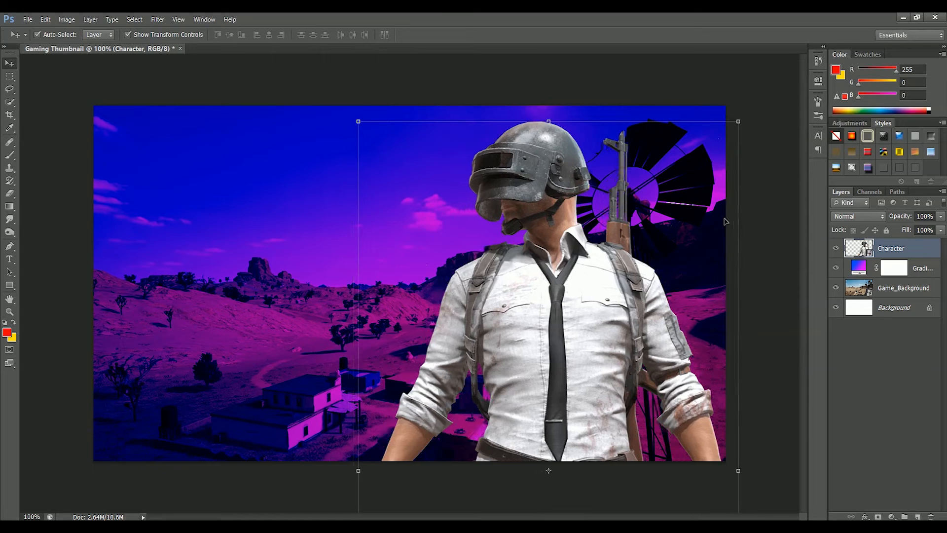
Step: Place the Action_lines image from the Resources folder across the whole canvas
{"action": "left_click", "coordinate": [329, 517]}
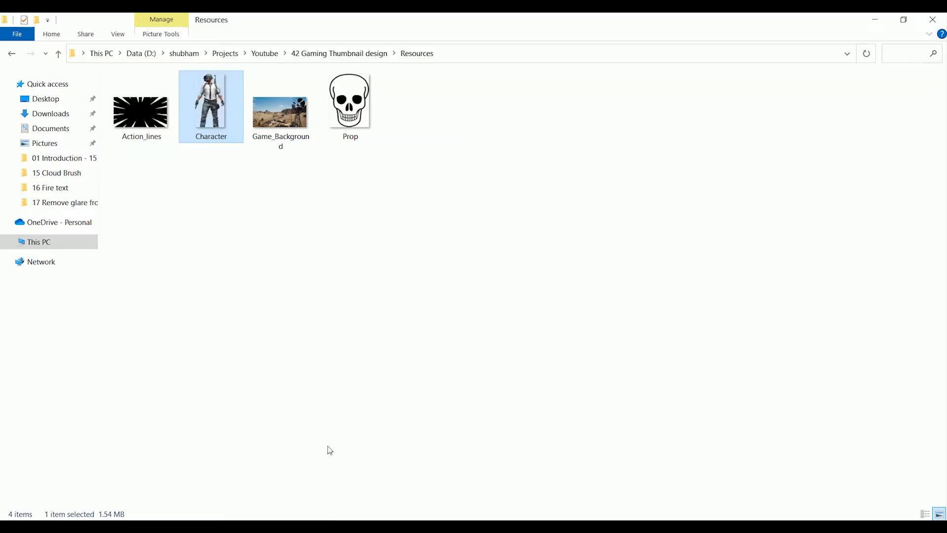
{"action": "left_click_drag", "start_coordinate": [141, 111], "coordinate": [478, 322]}
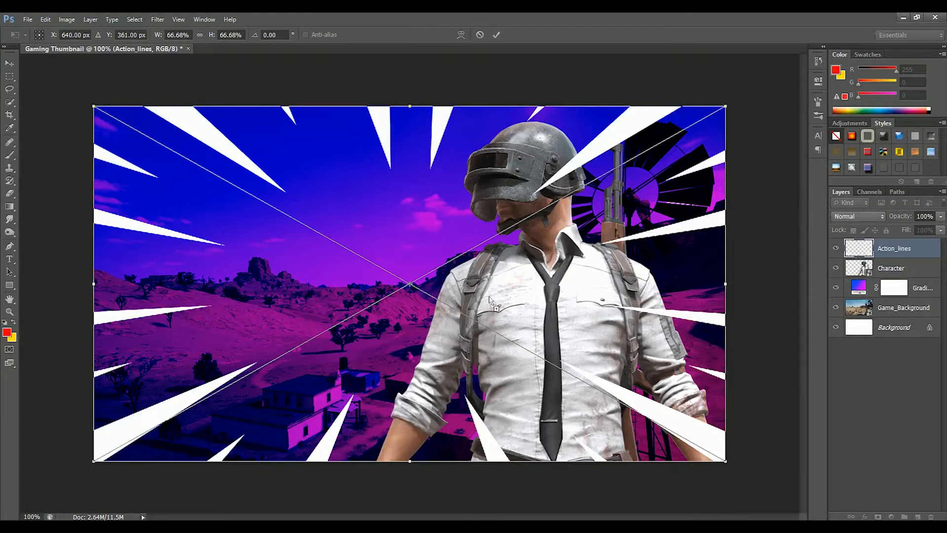
{"action": "key", "text": "Return"}
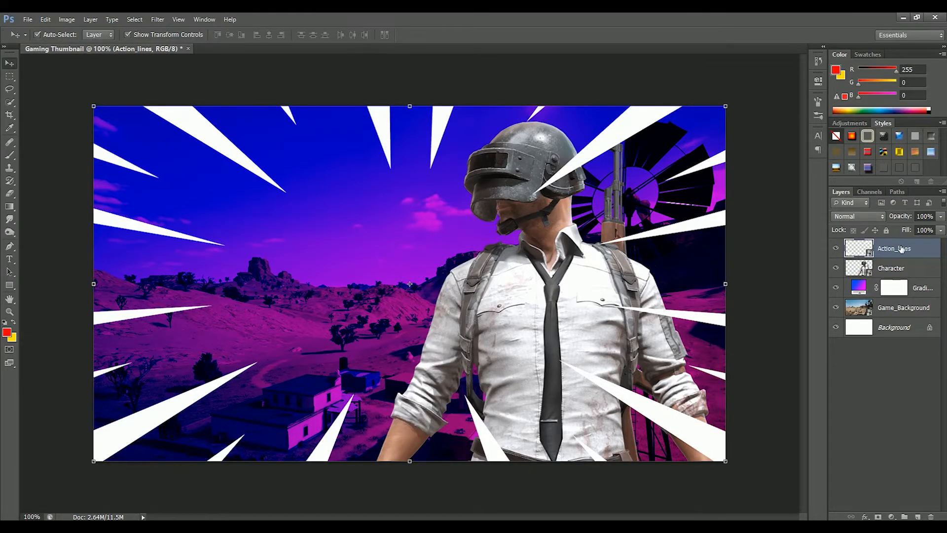
Step: Set the Action_lines layer's blend mode to Overlay and move the Character layer above it
{"action": "left_click", "coordinate": [873, 219]}
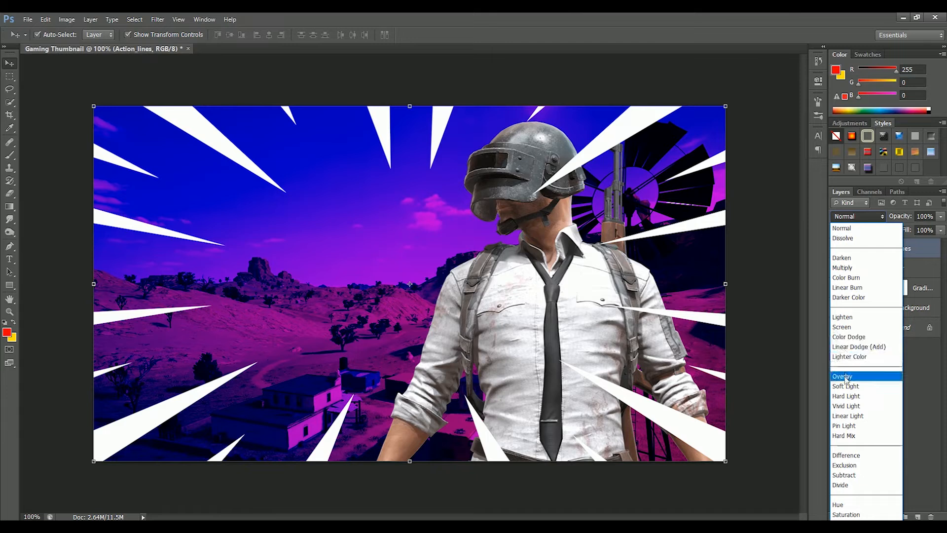
{"action": "left_click", "coordinate": [845, 376]}
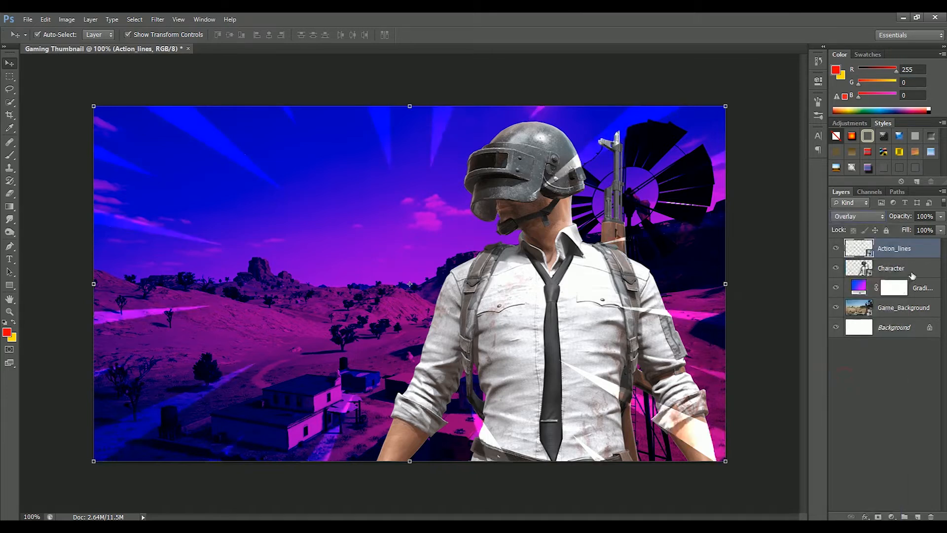
{"action": "left_click_drag", "start_coordinate": [911, 269], "coordinate": [906, 245]}
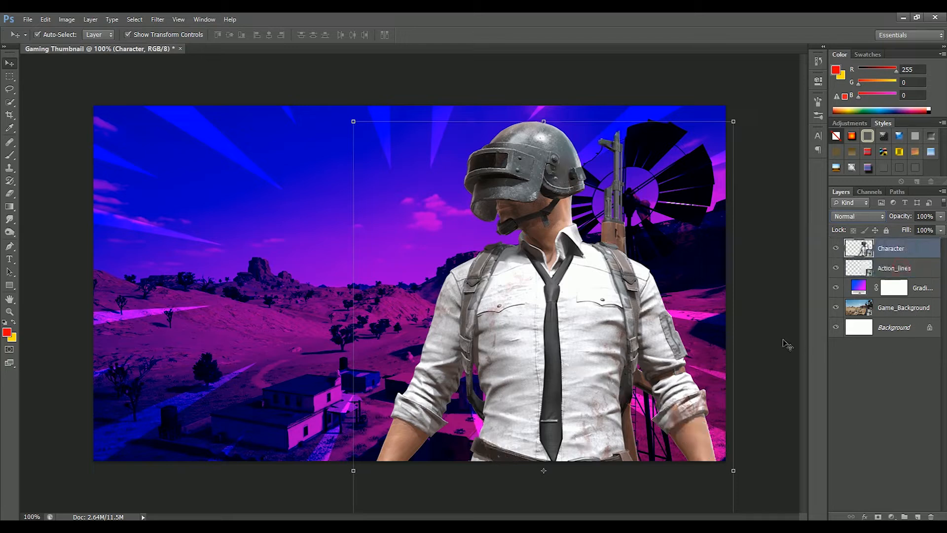
Step: Add a text layer reading "SOLO KILLS" in Komika Title at 170.83 pt
{"action": "left_click", "coordinate": [9, 259]}
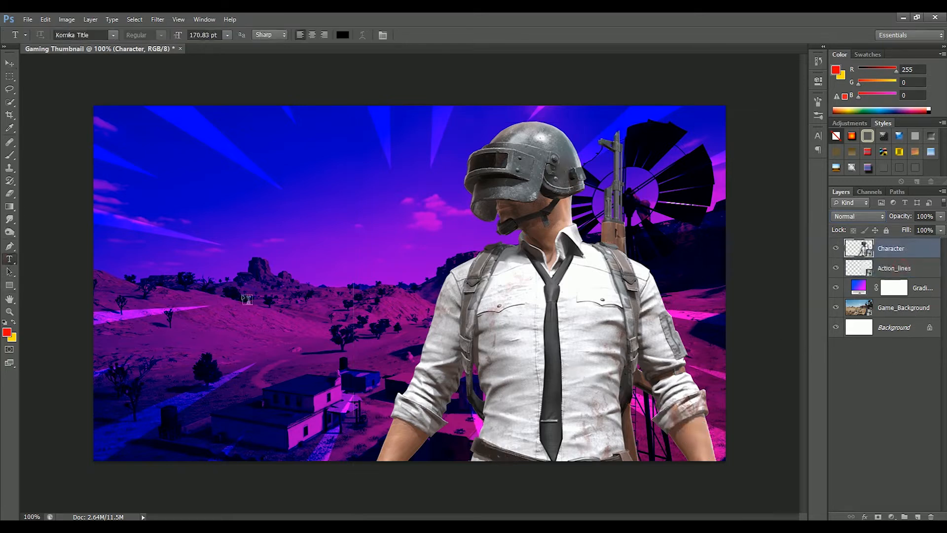
{"action": "left_click", "coordinate": [242, 247]}
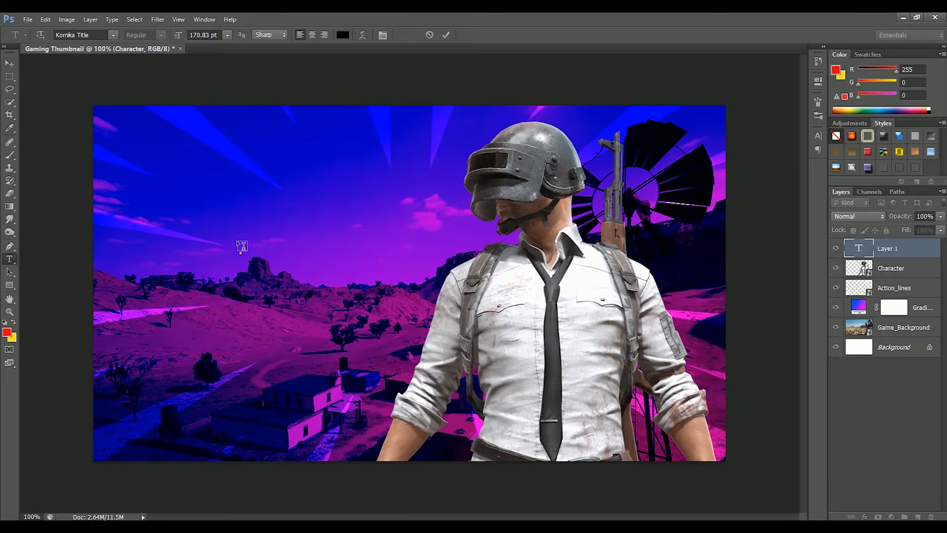
{"action": "type", "text": "SO"}
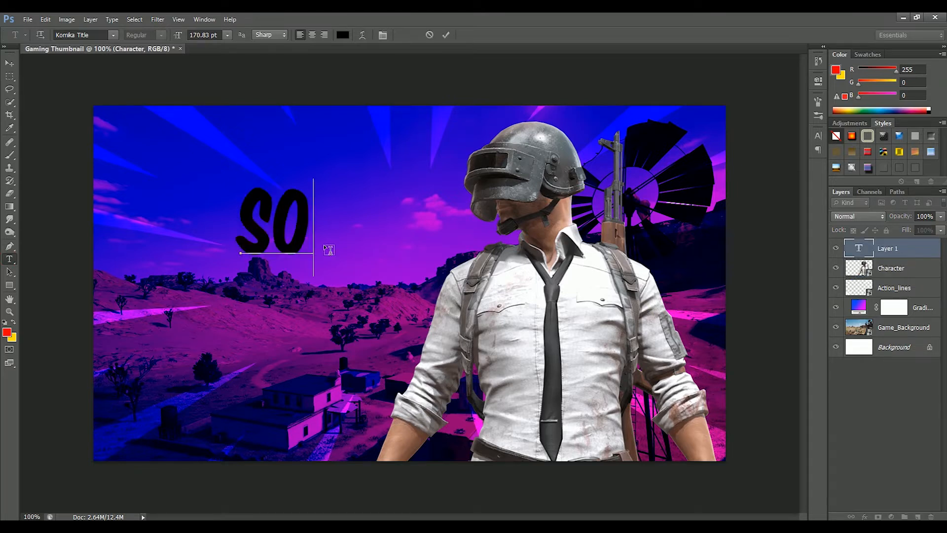
{"action": "type", "text": "LO KILLS"}
Step: Color the SOLO KILLS text white (#ffffff) and move it to the left of the character
{"action": "key", "text": "ctrl+a"}
{"action": "left_click", "coordinate": [343, 35]}
{"action": "left_click_drag", "start_coordinate": [625, 266], "coordinate": [620, 201]}
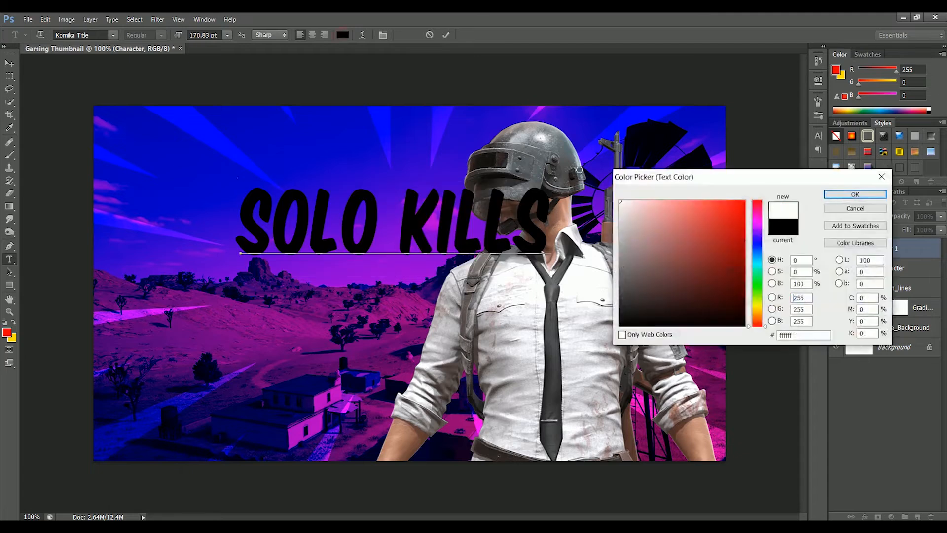
{"action": "left_click", "coordinate": [855, 194]}
{"action": "left_click", "coordinate": [9, 63]}
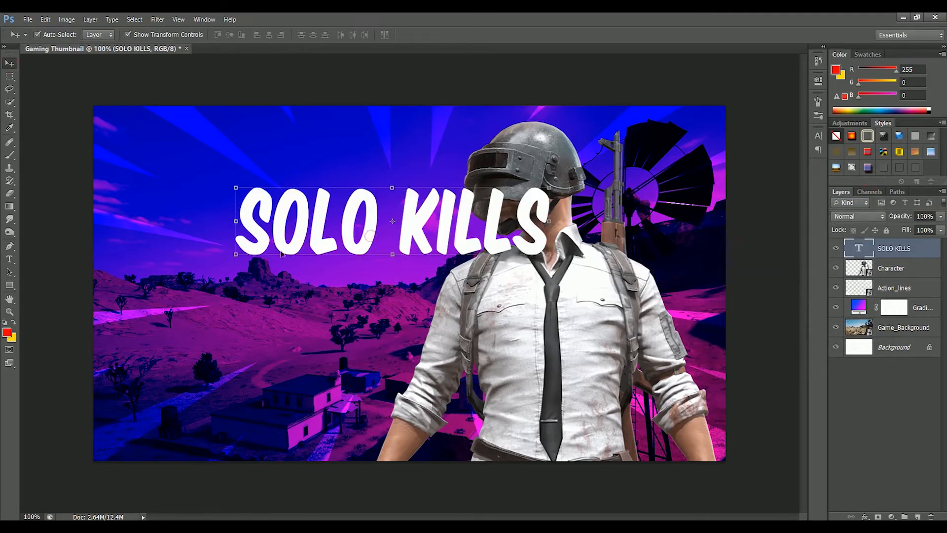
{"action": "left_click_drag", "start_coordinate": [395, 218], "coordinate": [296, 228]}
Step: Duplicate the SOLO KILLS text layer and move the copy straight down below the original
{"action": "right_click", "coordinate": [883, 251]}
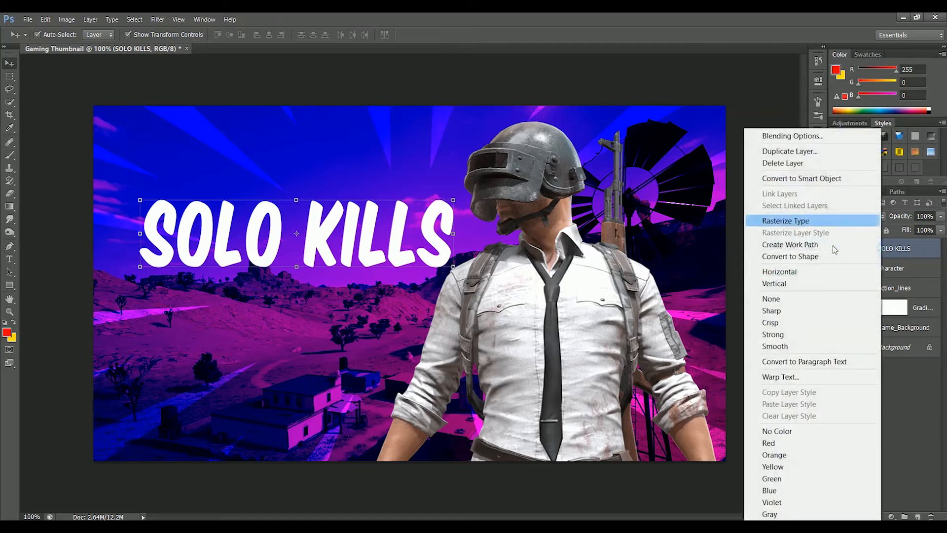
{"action": "left_click", "coordinate": [789, 150]}
{"action": "left_click", "coordinate": [483, 135]}
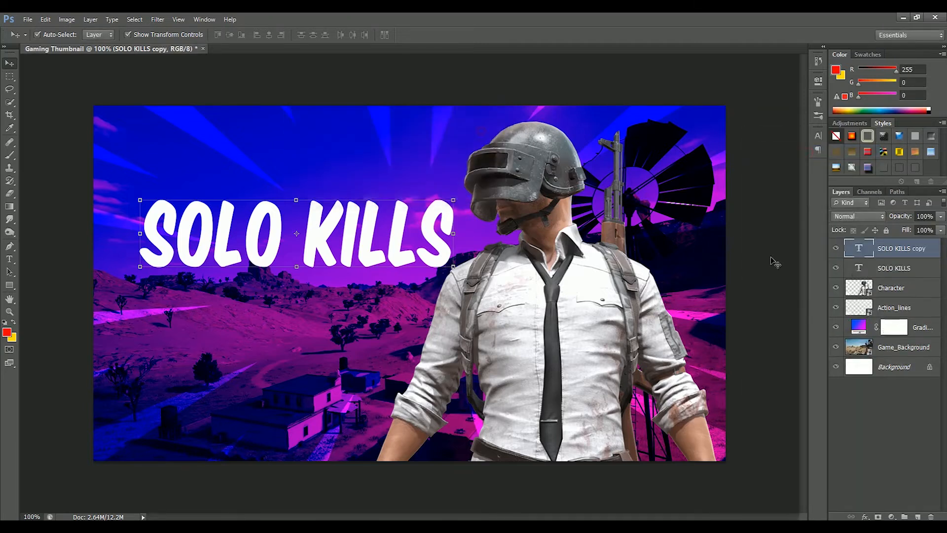
{"action": "key", "text": "shift+Down"}
{"action": "key", "text": "shift+Down"}
{"action": "key", "text": "shift+Down"}
{"action": "key", "text": "shift+Down"}
{"action": "key", "text": "shift+Down"}
{"action": "key", "text": "shift+Down"}
{"action": "key", "text": "shift+Down"}
{"action": "key", "text": "shift+Down"}
{"action": "key", "text": "shift+Down"}
{"action": "key", "text": "shift+Down"}
{"action": "key", "text": "shift+Down"}
{"action": "key", "text": "shift+Down"}
{"action": "key", "text": "shift+Down"}
{"action": "key", "text": "shift+Down"}
{"action": "key", "text": "shift+Down"}
{"action": "key", "text": "shift+Down"}
{"action": "key", "text": "shift+Down"}
Step: Change the duplicated text to "1 VS 100" and enlarge its font size to 250.83 pt
{"action": "double_click", "coordinate": [858, 253]}
{"action": "type", "text": "1 VS 100"}
{"action": "key", "text": "ctrl+a"}
{"action": "left_click", "coordinate": [218, 35]}
{"action": "key", "text": "shift+Up"}
{"action": "key", "text": "shift+Up"}
{"action": "key", "text": "shift+Up"}
{"action": "key", "text": "shift+Up"}
{"action": "key", "text": "shift+Up"}
{"action": "key", "text": "shift+Up"}
{"action": "key", "text": "shift+Up"}
{"action": "key", "text": "shift+Up"}
{"action": "key", "text": "shift+Up"}
{"action": "key", "text": "shift+Up"}
{"action": "key", "text": "shift+Down"}
{"action": "key", "text": "shift+Down"}
{"action": "left_click", "coordinate": [9, 63]}
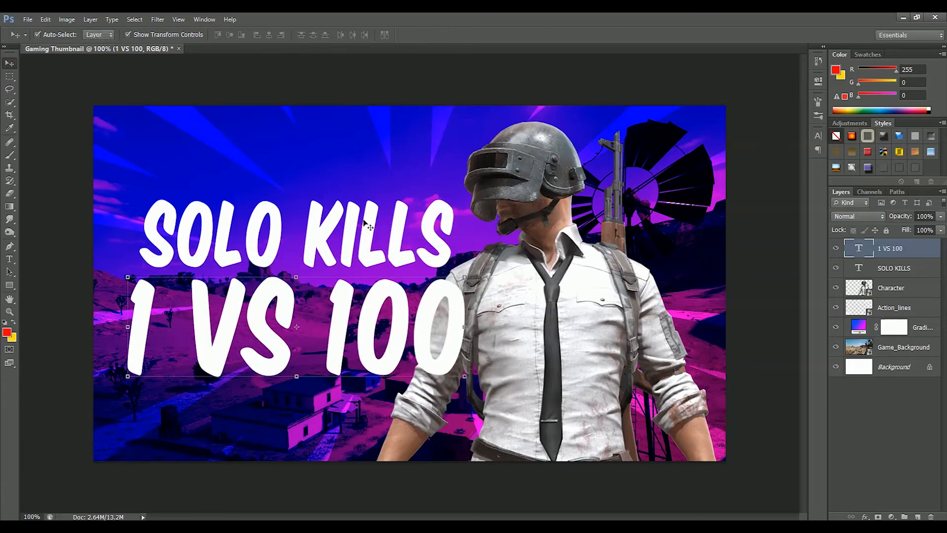
Step: Change the color of the 1 VS 100 text to bright yellow
{"action": "key", "text": "t"}
{"action": "key", "text": "Return"}
{"action": "left_click", "coordinate": [343, 34]}
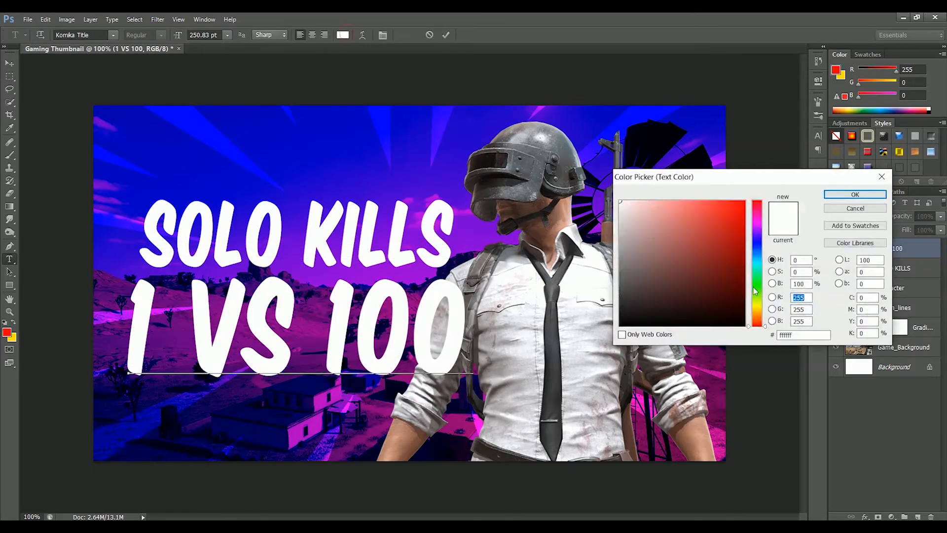
{"action": "left_click", "coordinate": [762, 309]}
{"action": "left_click", "coordinate": [742, 204]}
{"action": "left_click", "coordinate": [854, 190]}
{"action": "left_click", "coordinate": [9, 64]}
Step: Scale the SOLO KILLS text down slightly about its center so it is narrower than 1 VS 100
{"action": "left_click", "coordinate": [359, 246]}
{"action": "key", "text": "ctrl+t"}
{"action": "left_click_drag", "start_coordinate": [452, 197], "coordinate": [428, 203]}
{"action": "key", "text": "Return"}
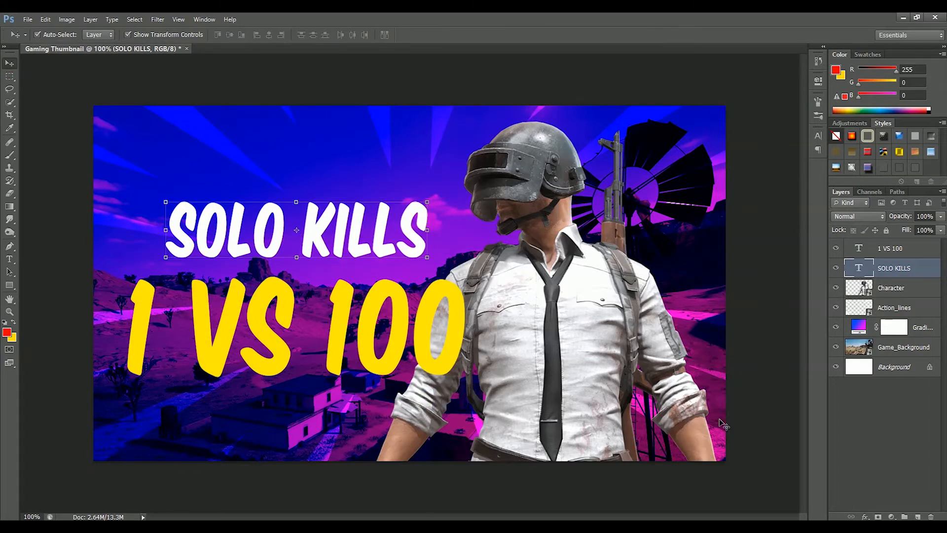
Step: Place the Prop skull image and shrink it to a small graphic above the SOLO KILLS text
{"action": "left_click", "coordinate": [368, 480]}
{"action": "left_click_drag", "start_coordinate": [350, 109], "coordinate": [559, 257]}
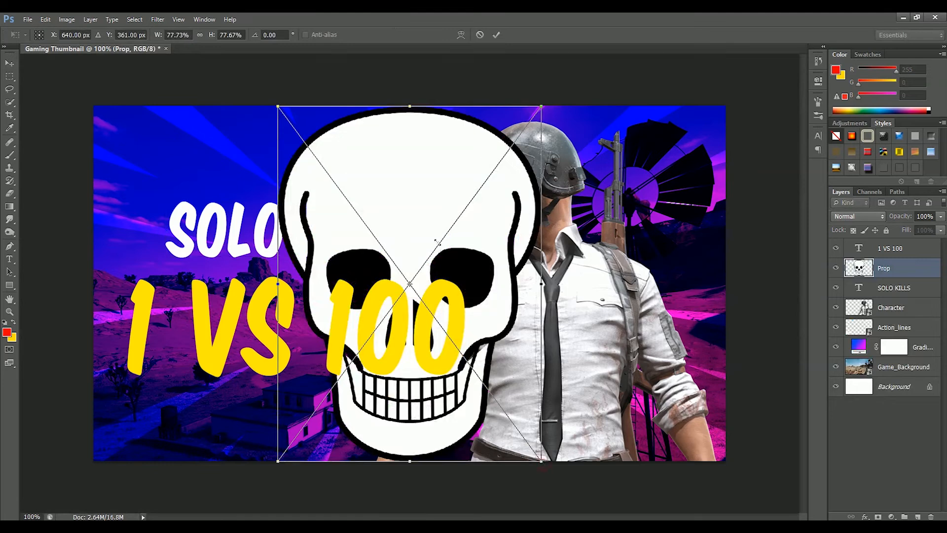
{"action": "left_click_drag", "start_coordinate": [390, 205], "coordinate": [351, 183]}
{"action": "key", "text": "Return"}
Step: Nudge the skull left and down so it sits centered just above the SOLO KILLS text
{"action": "key", "text": "shift+Left"}
{"action": "key", "text": "shift+Left"}
{"action": "key", "text": "shift+Left"}
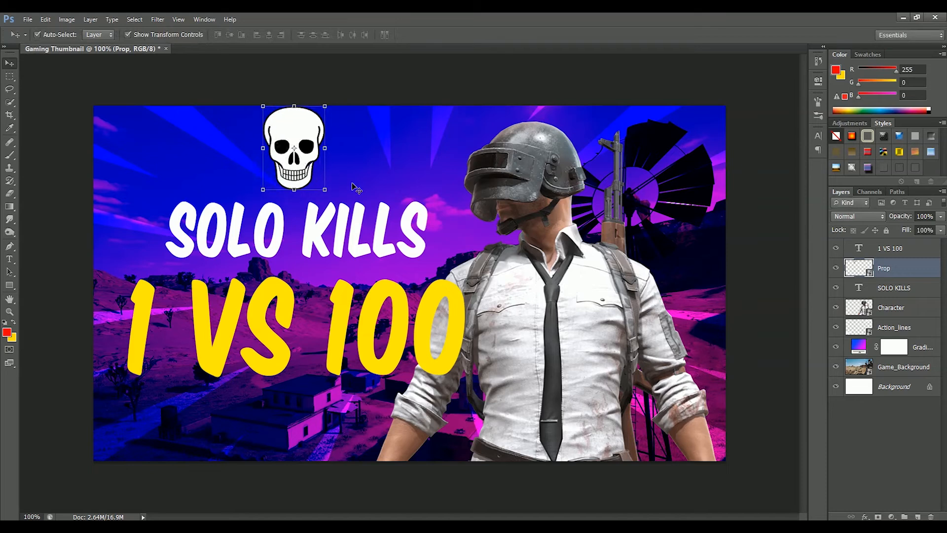
{"action": "key", "text": "shift+Down"}
{"action": "key", "text": "shift+Down"}
{"action": "key", "text": "shift+Down"}
{"action": "key", "text": "shift+Up"}
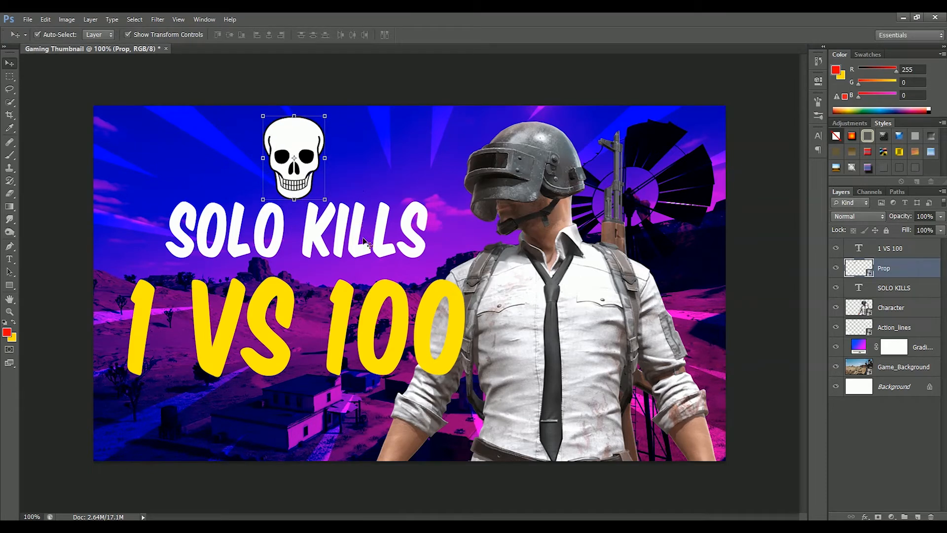
Step: Give the 1 VS 100 text an 8 px black outside stroke and copy that effect onto the SOLO KILLS text
{"action": "left_click", "coordinate": [892, 248]}
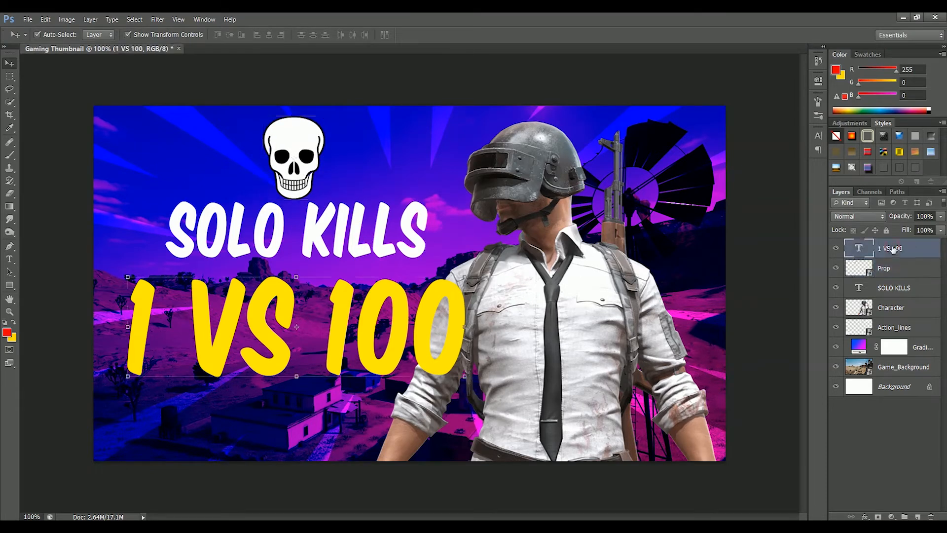
{"action": "right_click", "coordinate": [871, 245]}
{"action": "left_click", "coordinate": [814, 134]}
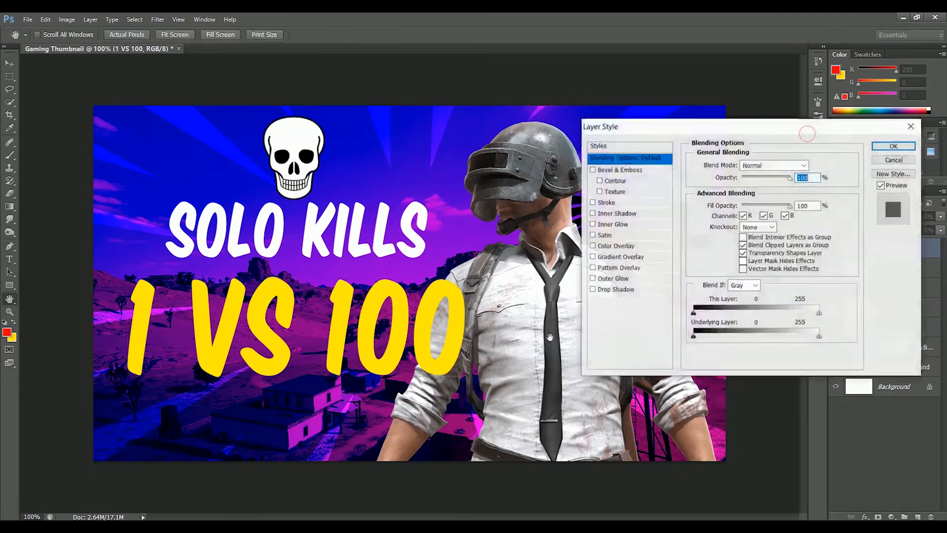
{"action": "left_click", "coordinate": [617, 204]}
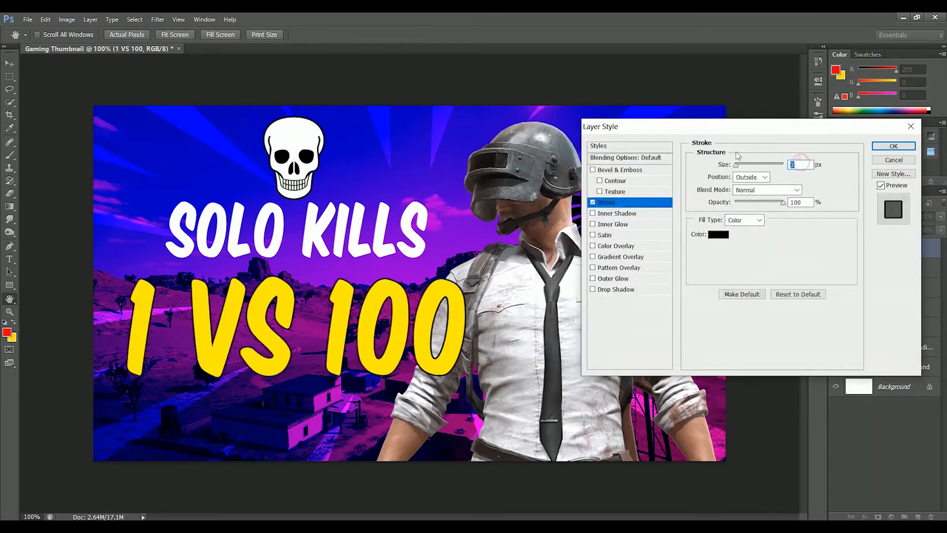
{"action": "type", "text": "8"}
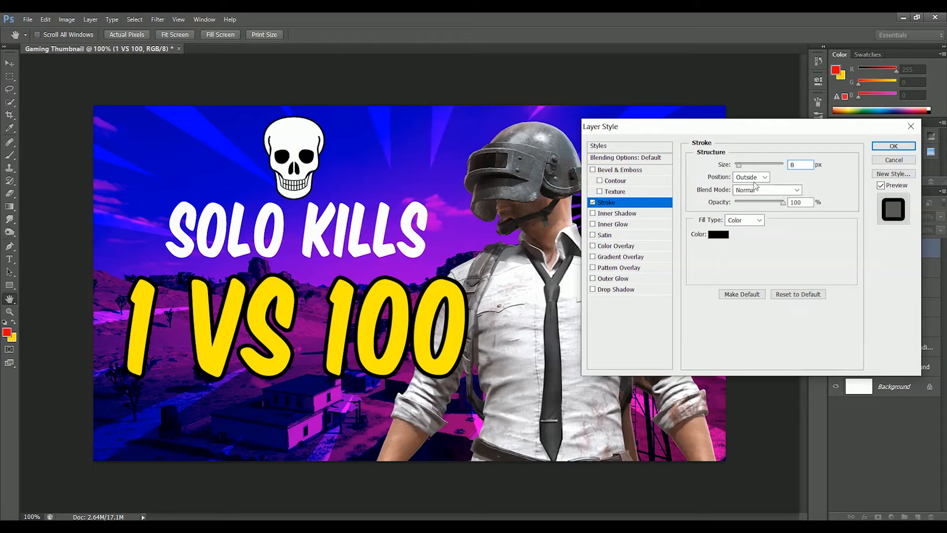
{"action": "left_click", "coordinate": [893, 146]}
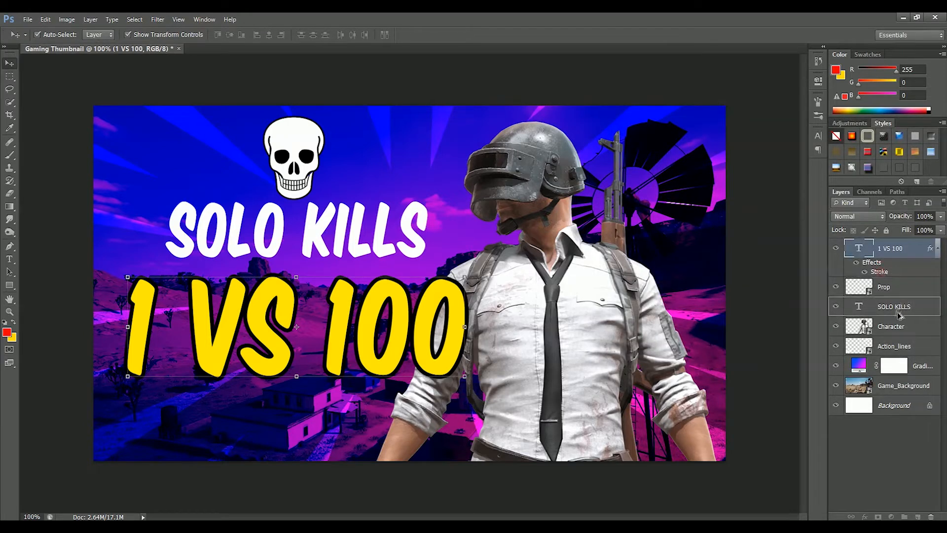
{"action": "left_click_drag", "start_coordinate": [898, 315], "coordinate": [898, 316]}
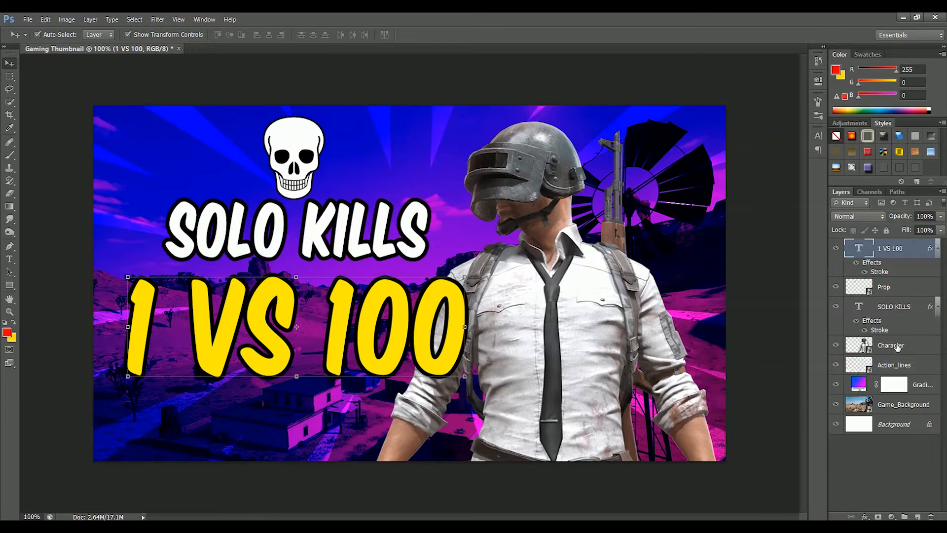
Step: Nudge the SOLO KILLS text down 20 px closer to 1 VS 100, and lower both texts together by another 20 px
{"action": "left_click", "coordinate": [902, 308]}
{"action": "key", "text": "shift+Down"}
{"action": "key", "text": "shift+Down"}
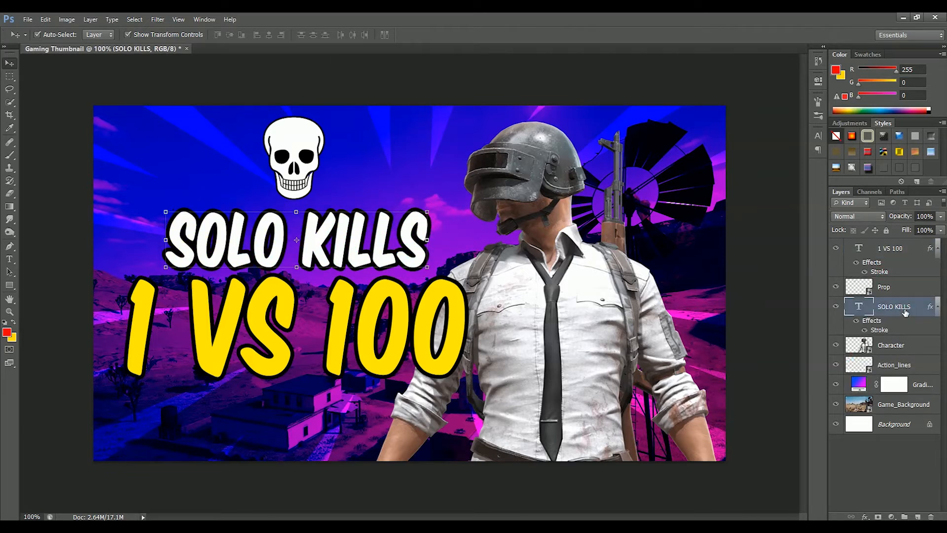
{"action": "left_click", "coordinate": [908, 252], "text": "ctrl"}
{"action": "key", "text": "shift+Down"}
{"action": "key", "text": "shift+Down"}
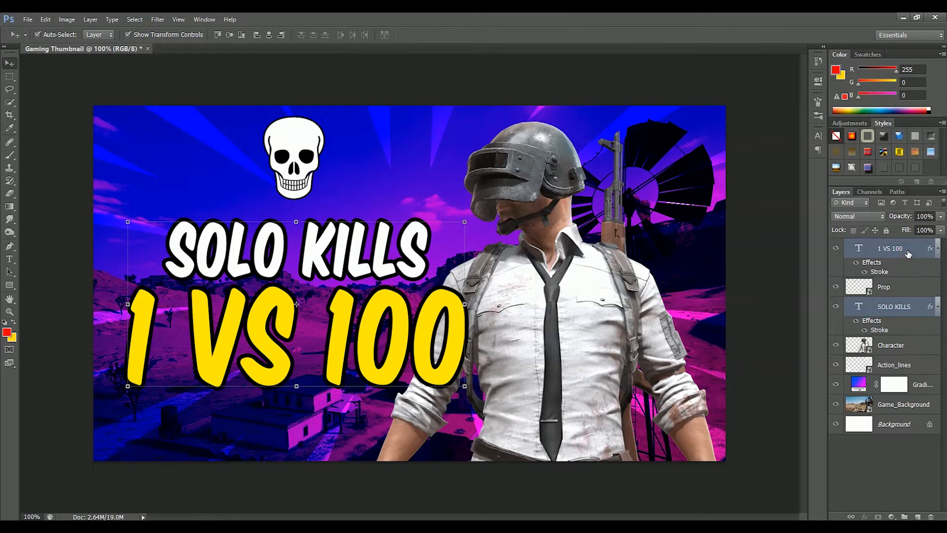
Step: Lower the skull slightly toward the text and give it an 8 px red (#ff0101) stroke
{"action": "left_click", "coordinate": [906, 287]}
{"action": "right_click", "coordinate": [897, 288]}
{"action": "left_click", "coordinate": [839, 151]}
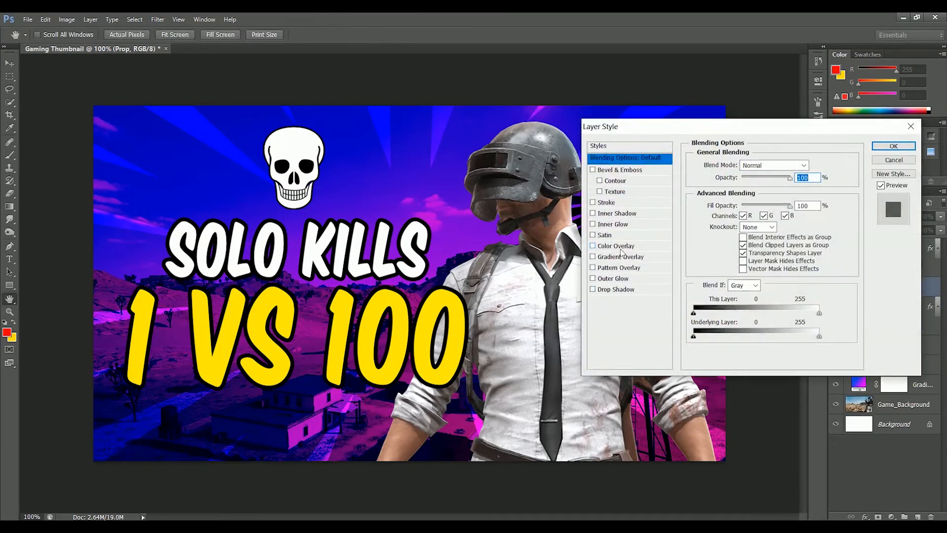
{"action": "left_click", "coordinate": [606, 202]}
{"action": "left_click", "coordinate": [718, 234]}
{"action": "left_click", "coordinate": [754, 323]}
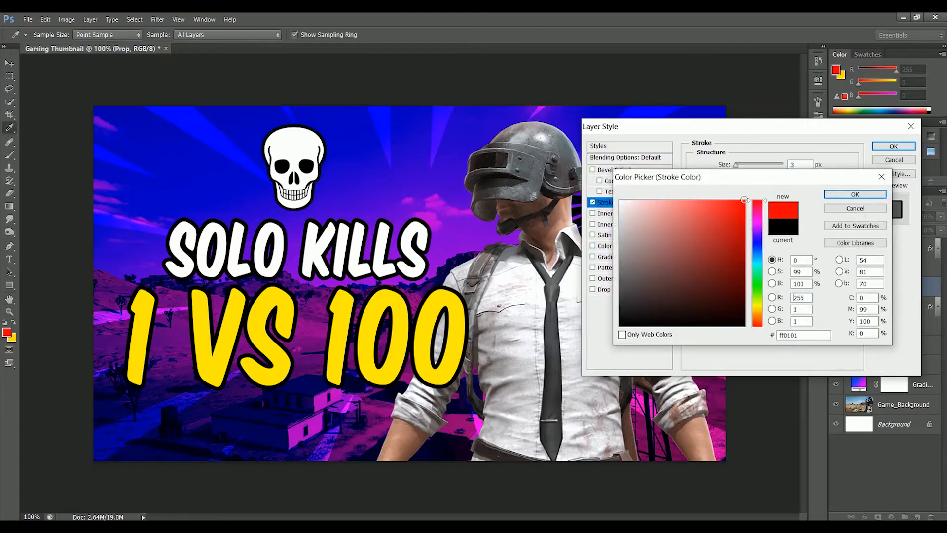
{"action": "left_click", "coordinate": [856, 195]}
{"action": "type", "text": "8"}
Step: Add a 100 px outer glow to the skull, changing the glow's blend mode and slightly raising its spread
{"action": "left_click", "coordinate": [611, 278]}
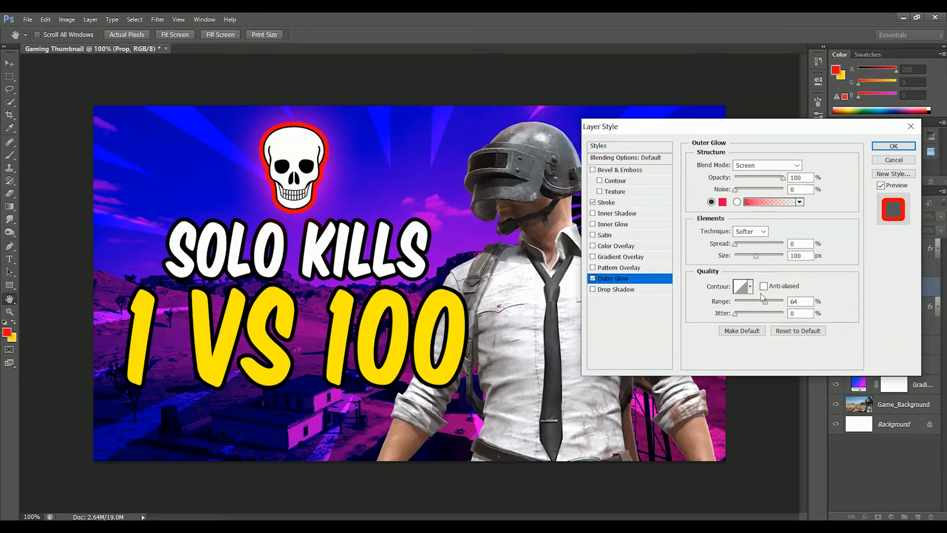
{"action": "left_click", "coordinate": [767, 164]}
{"action": "left_click", "coordinate": [750, 173]}
{"action": "left_click_drag", "start_coordinate": [738, 244], "coordinate": [742, 243]}
{"action": "left_click", "coordinate": [884, 146]}
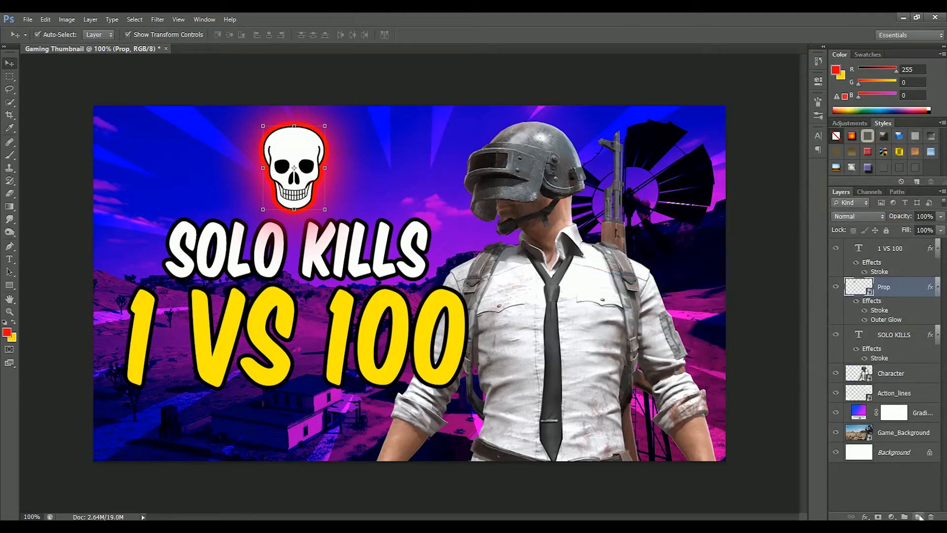
Step: Paint a red glow in both skull eye sockets on a new layer above Prop with a soft 30 px brush
{"action": "left_click", "coordinate": [918, 515]}
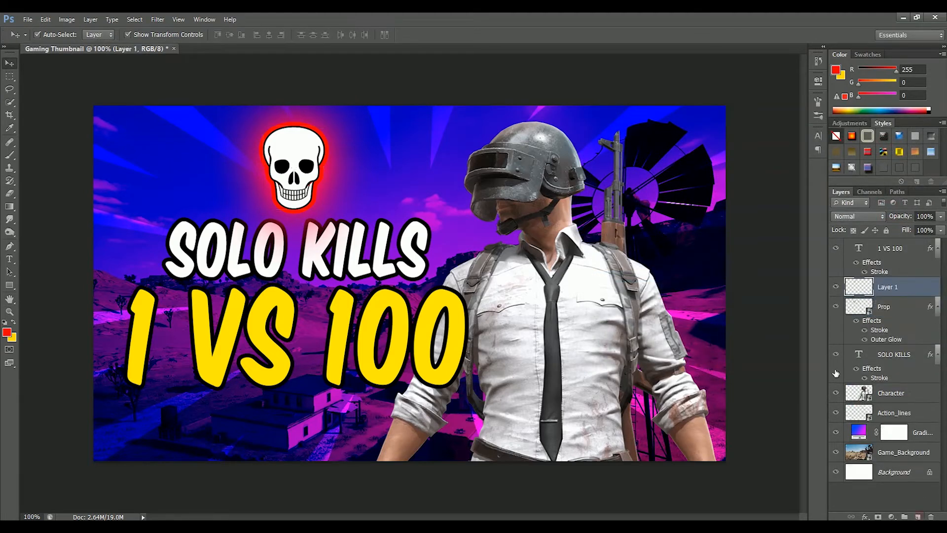
{"action": "left_click", "coordinate": [10, 155]}
{"action": "left_click", "coordinate": [49, 154]}
{"action": "right_click", "coordinate": [367, 220]}
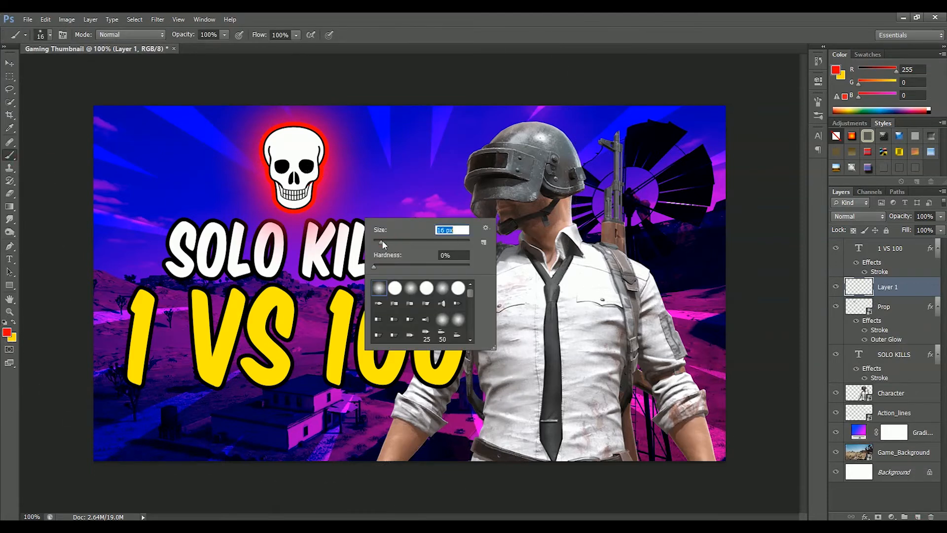
{"action": "key", "text": "Escape"}
{"action": "left_click", "coordinate": [306, 166]}
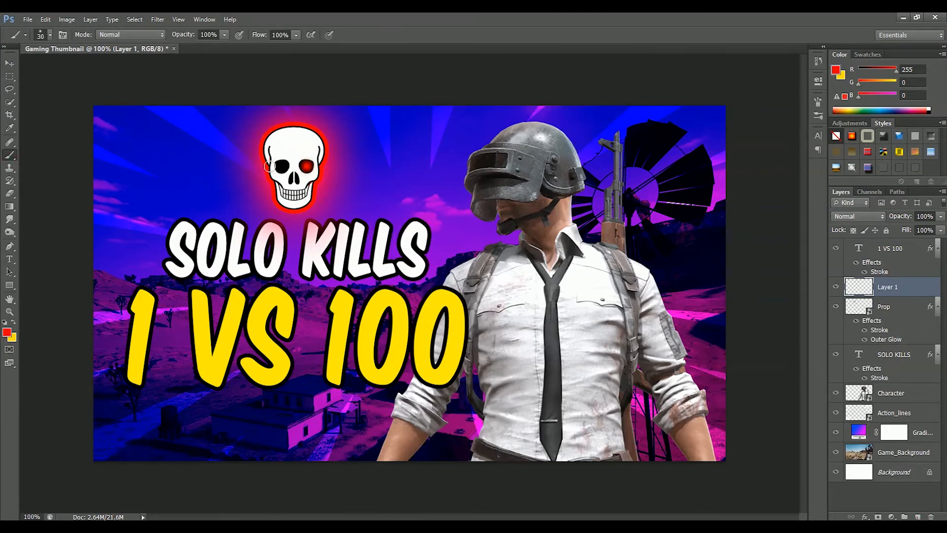
{"action": "left_click", "coordinate": [281, 166]}
{"action": "key", "text": "v"}
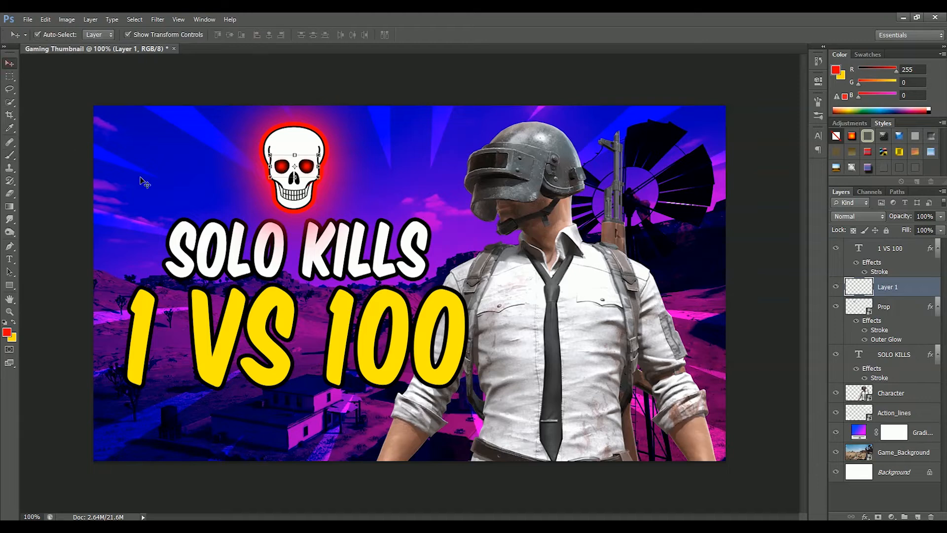
Step: Duplicate the SOLO KILLS text, change the copy to 65 KILLS and place it in the canvas's lower-right corner
{"action": "left_click", "coordinate": [360, 272]}
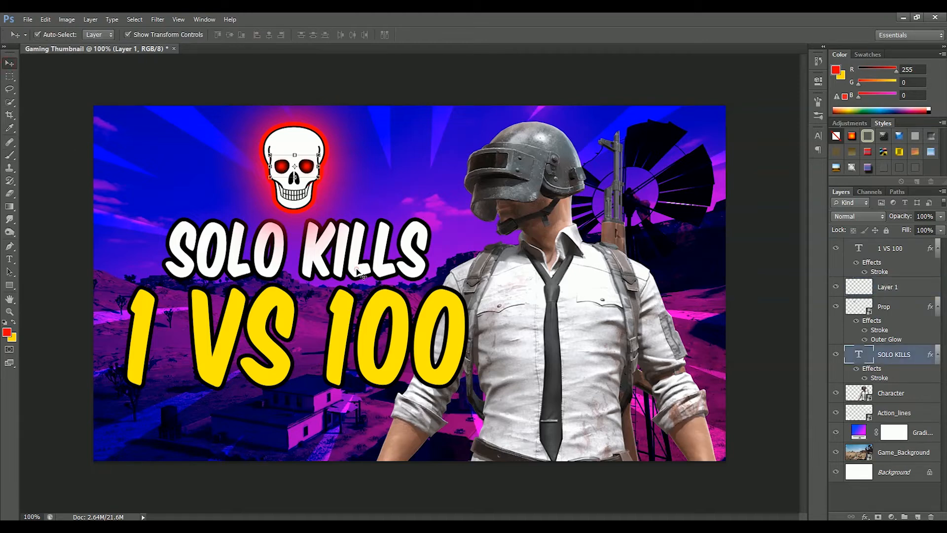
{"action": "left_click_drag", "start_coordinate": [296, 249], "coordinate": [575, 410]}
{"action": "double_click", "coordinate": [854, 354]}
{"action": "type", "text": "65 KILLS"}
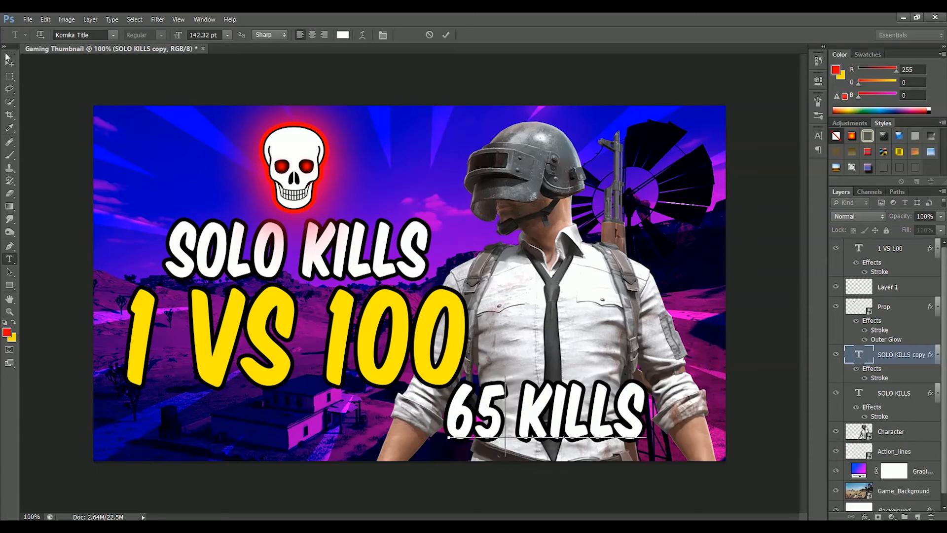
{"action": "left_click", "coordinate": [7, 59]}
{"action": "left_click_drag", "start_coordinate": [542, 415], "coordinate": [605, 424]}
Step: Draw a slanted banner shape about 534 × 164 px behind the 65 KILLS text with the Pen tool, above the SOLO KILLS layer
{"action": "left_click_drag", "start_coordinate": [10, 249], "coordinate": [52, 249]}
{"action": "left_click", "coordinate": [902, 405]}
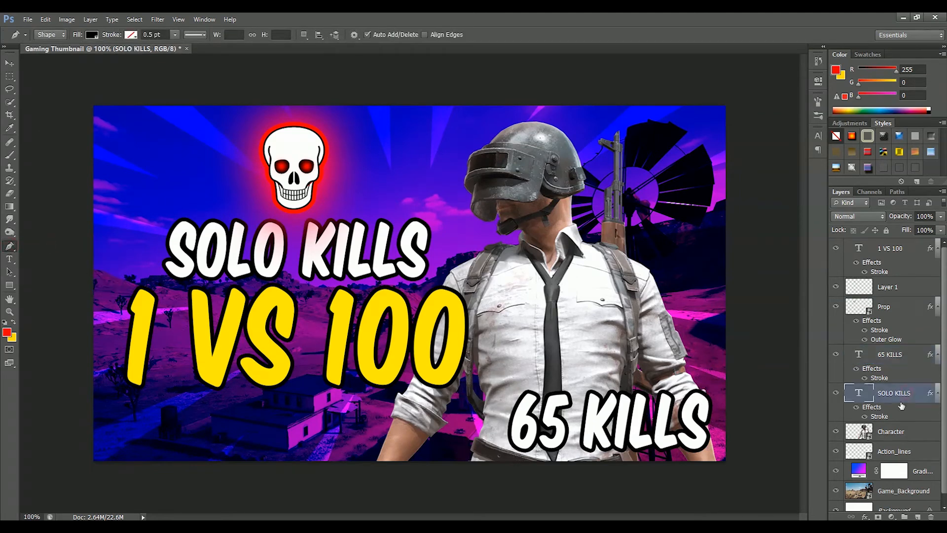
{"action": "left_click", "coordinate": [507, 379]}
{"action": "left_click", "coordinate": [730, 379]}
{"action": "left_click", "coordinate": [728, 461]}
{"action": "left_click", "coordinate": [468, 461]}
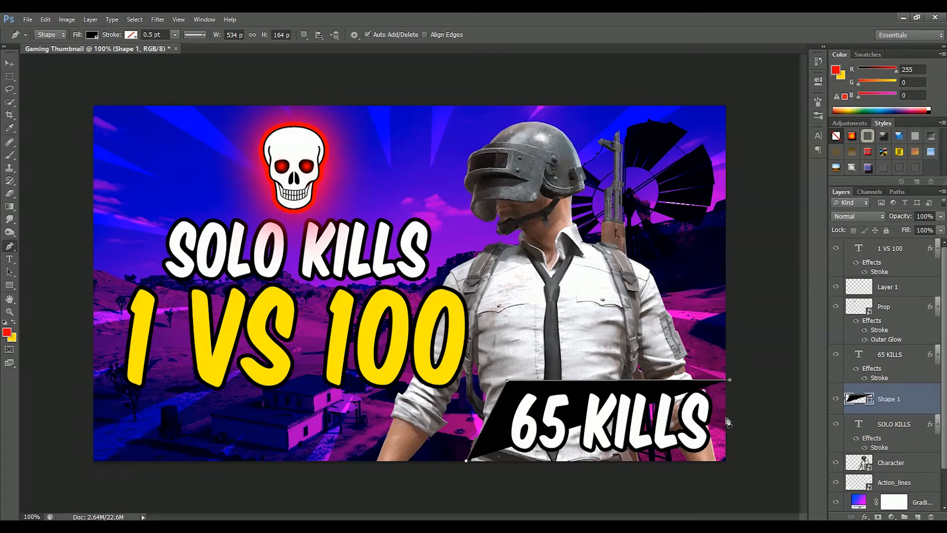
{"action": "left_click", "coordinate": [507, 379]}
Step: Fill the banner with red #ff0000 and scale it together with the 65 KILLS text down into the canvas's lower-right corner
{"action": "double_click", "coordinate": [856, 402]}
{"action": "left_click", "coordinate": [747, 190]}
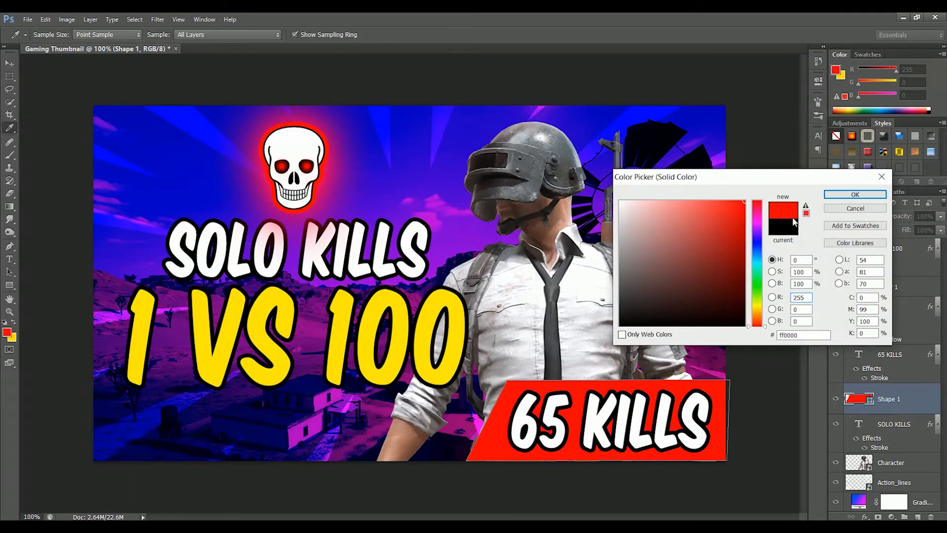
{"action": "left_click", "coordinate": [858, 194]}
{"action": "key", "text": "v"}
{"action": "left_click", "coordinate": [890, 354], "text": "ctrl"}
{"action": "key", "text": "ctrl+t"}
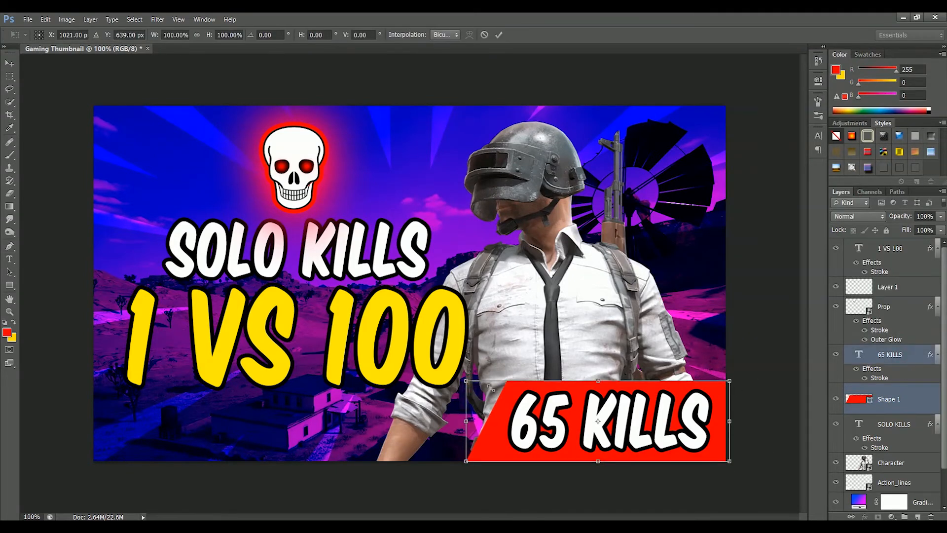
{"action": "left_click_drag", "start_coordinate": [466, 380], "coordinate": [505, 392]}
{"action": "key", "text": "Return"}
Step: Give the game character a 10 px white outside stroke
{"action": "left_click", "coordinate": [566, 295]}
{"action": "right_click", "coordinate": [895, 463]}
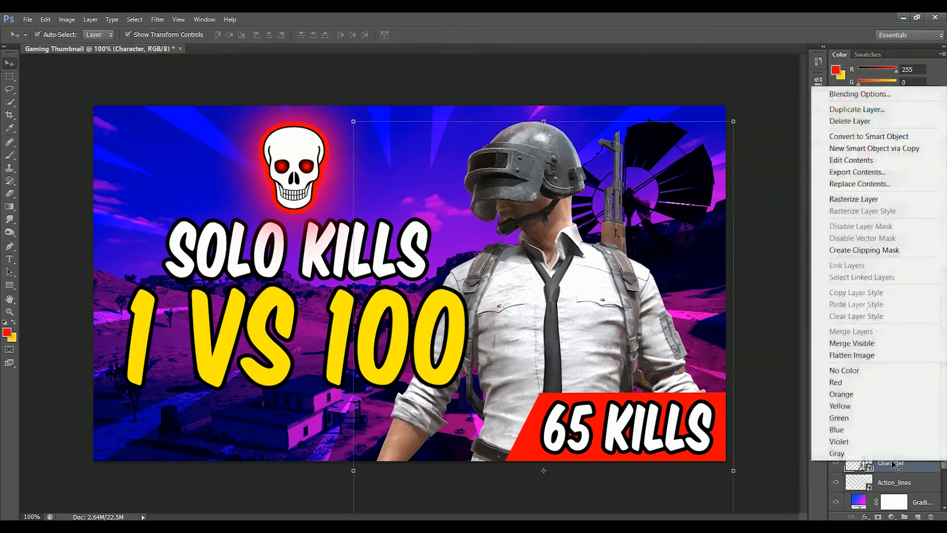
{"action": "left_click", "coordinate": [843, 91]}
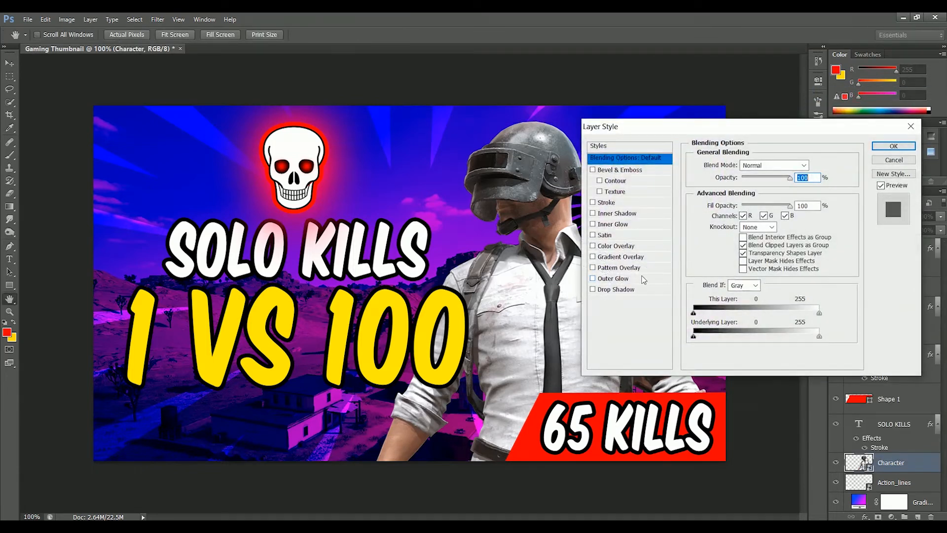
{"action": "left_click", "coordinate": [610, 203]}
{"action": "double_click", "coordinate": [813, 164]}
{"action": "type", "text": "10"}
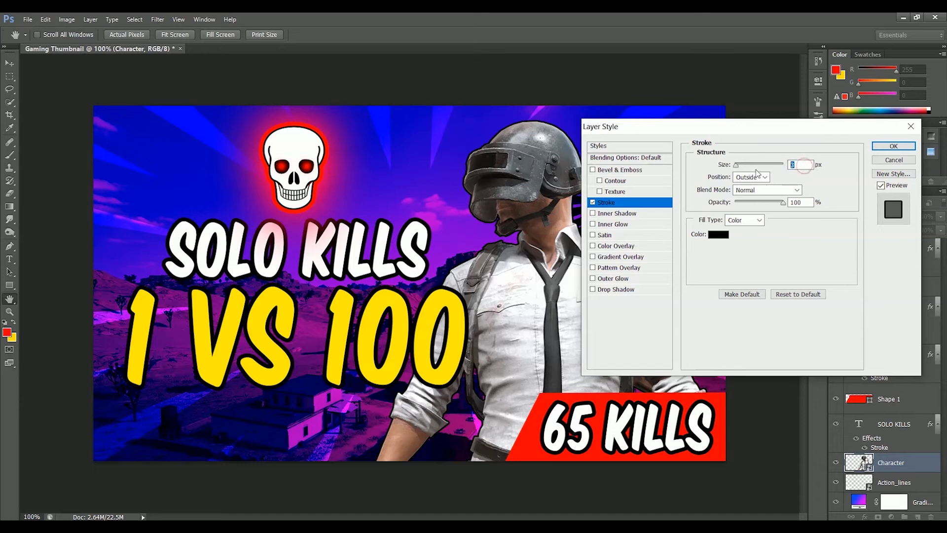
{"action": "left_click", "coordinate": [718, 235]}
{"action": "left_click", "coordinate": [637, 197]}
{"action": "left_click", "coordinate": [845, 194]}
Step: Add a pinkish-red outer glow to the character with a size of 147 px
{"action": "left_click", "coordinate": [611, 279]}
{"action": "left_click_drag", "start_coordinate": [704, 133], "coordinate": [180, 127]}
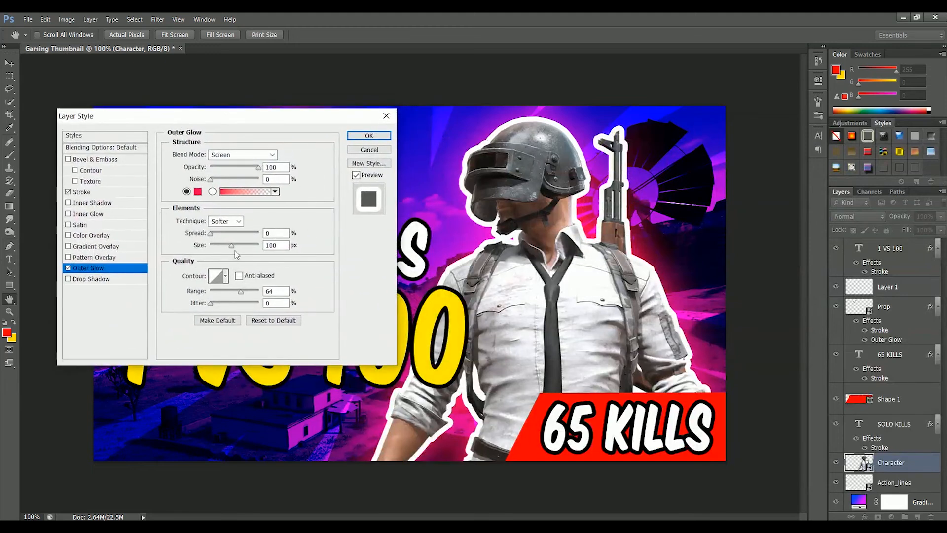
{"action": "left_click_drag", "start_coordinate": [235, 249], "coordinate": [241, 249]}
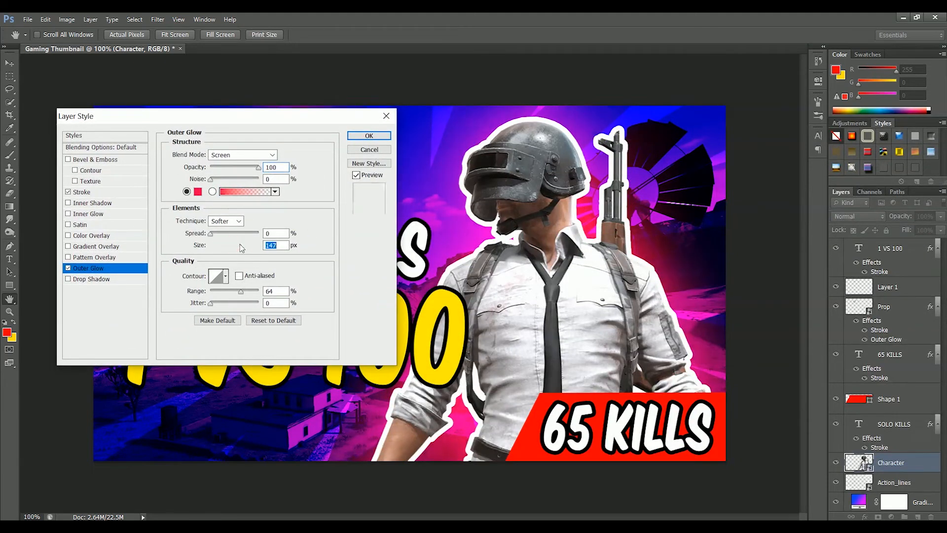
{"action": "left_click", "coordinate": [368, 135]}
Step: Add a dark purple (#2c0c50) solid color fill layer above everything and set its blend mode to Color Burn
{"action": "left_click", "coordinate": [890, 248]}
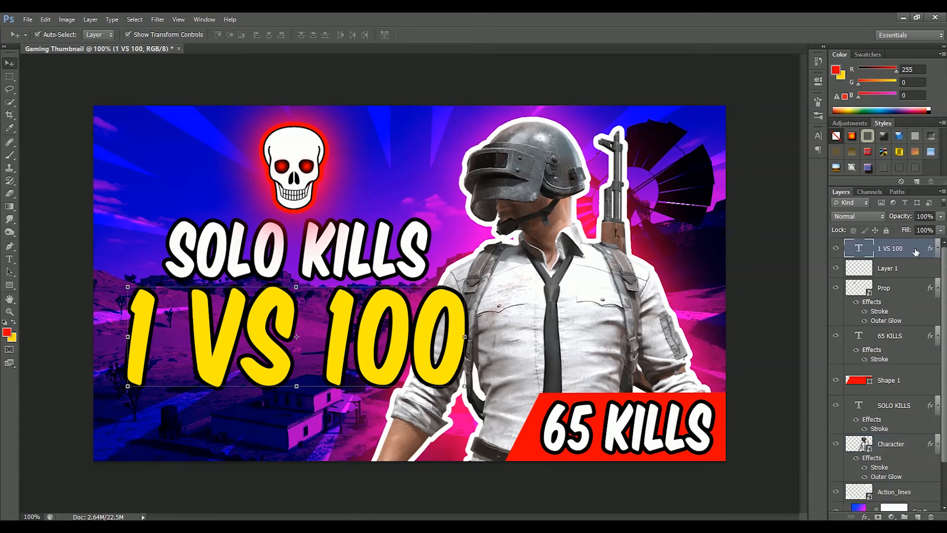
{"action": "left_click", "coordinate": [891, 516]}
{"action": "left_click", "coordinate": [863, 277]}
{"action": "left_click", "coordinate": [756, 233]}
{"action": "left_click", "coordinate": [723, 287]}
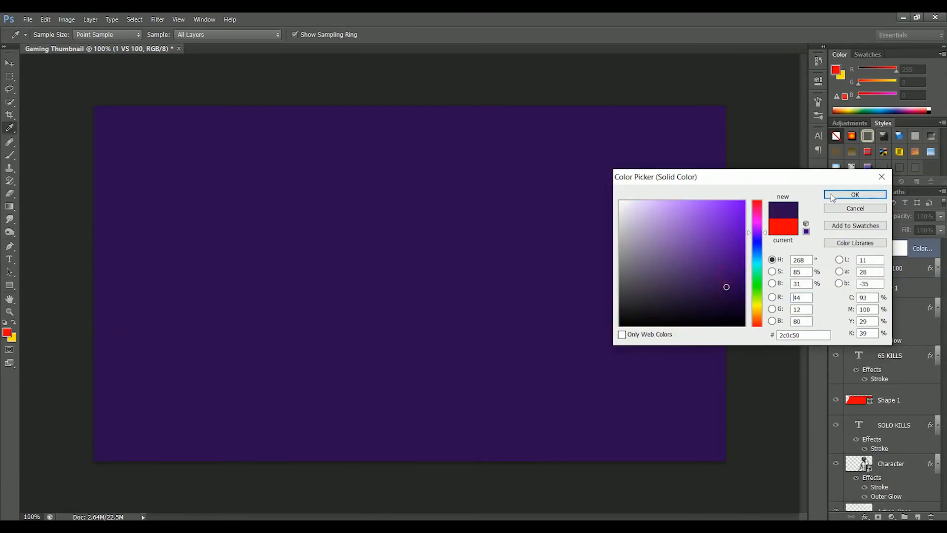
{"action": "left_click", "coordinate": [855, 194]}
{"action": "left_click", "coordinate": [861, 216]}
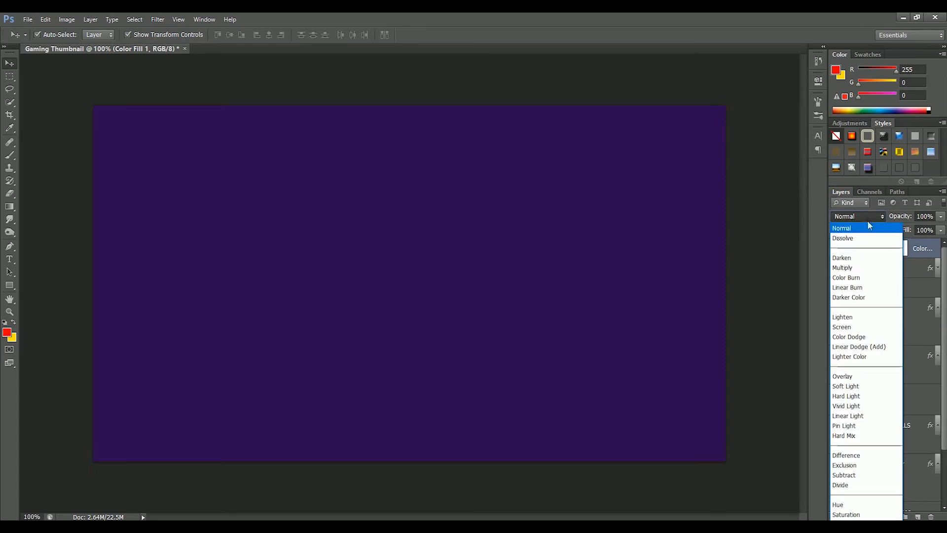
{"action": "left_click", "coordinate": [858, 277]}
Step: Mask the purple fill out of the canvas center with a 1250 px soft black brush, leaving a vignette around the edges
{"action": "left_click", "coordinate": [898, 250]}
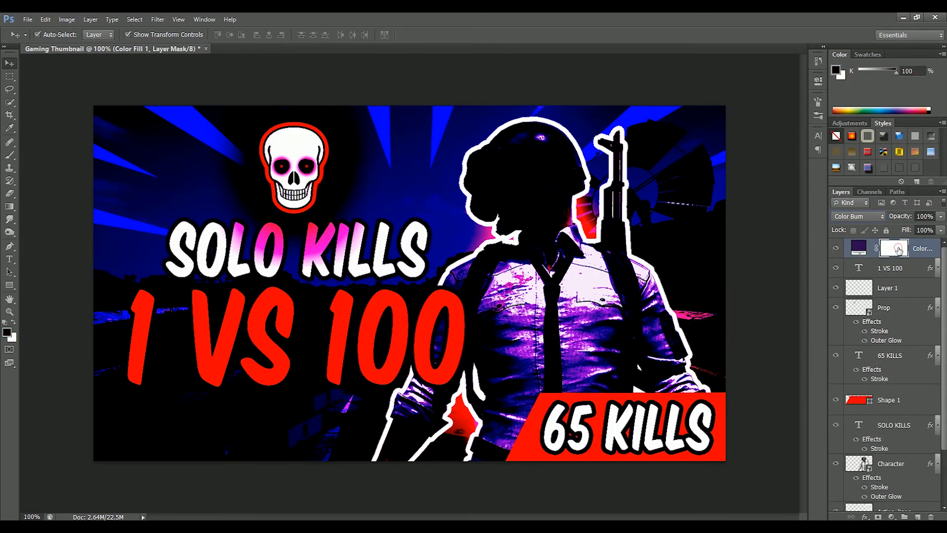
{"action": "left_click", "coordinate": [10, 155]}
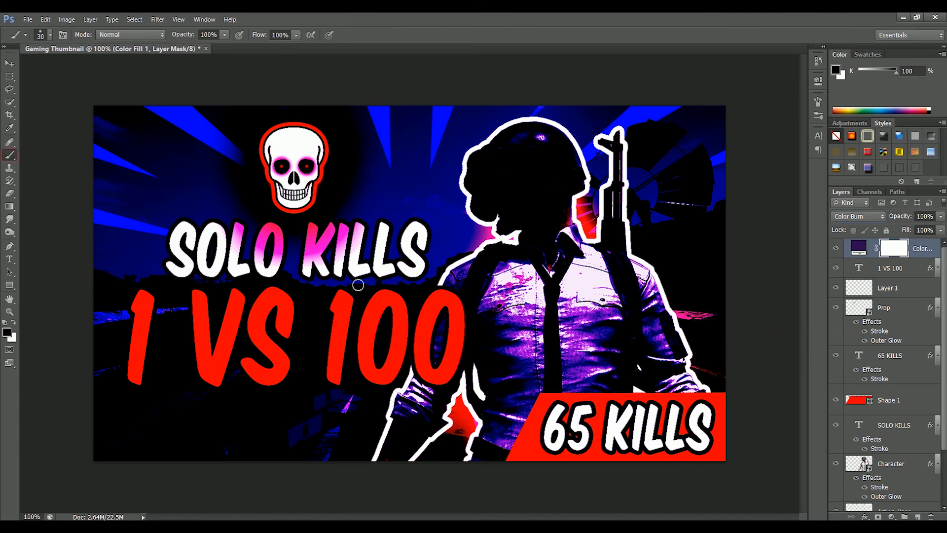
{"action": "right_click", "coordinate": [409, 242]}
{"action": "left_click_drag", "start_coordinate": [443, 265], "coordinate": [489, 265]}
{"action": "type", "text": "1250"}
{"action": "key", "text": "Return"}
{"action": "left_click", "coordinate": [424, 271]}
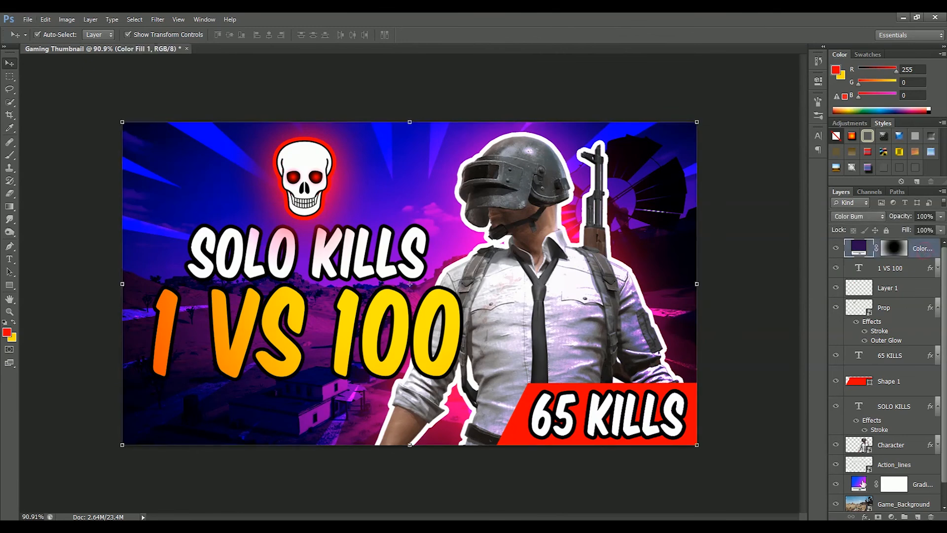
Step: Add a Levels adjustment layer on top, setting the midtones to 0.68 and brightening the highlights
{"action": "left_click", "coordinate": [891, 516]}
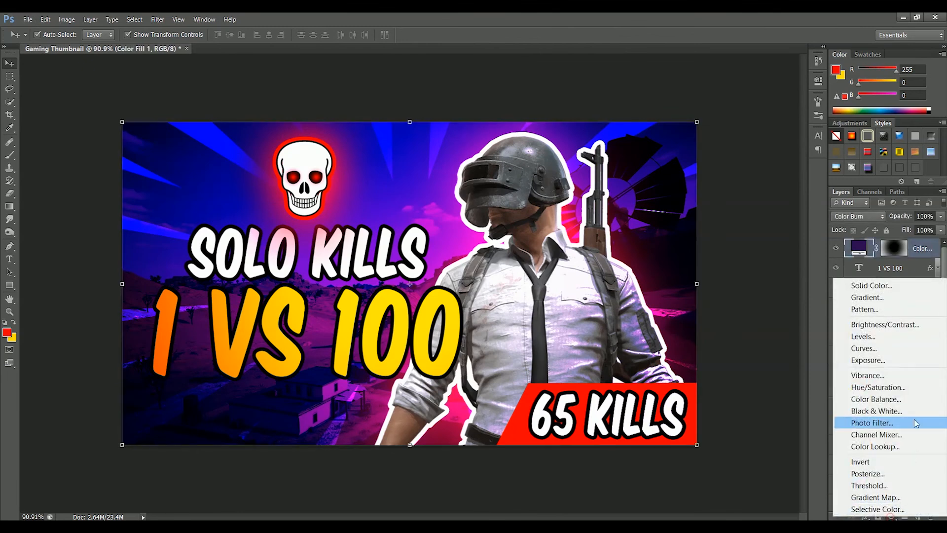
{"action": "left_click", "coordinate": [893, 337]}
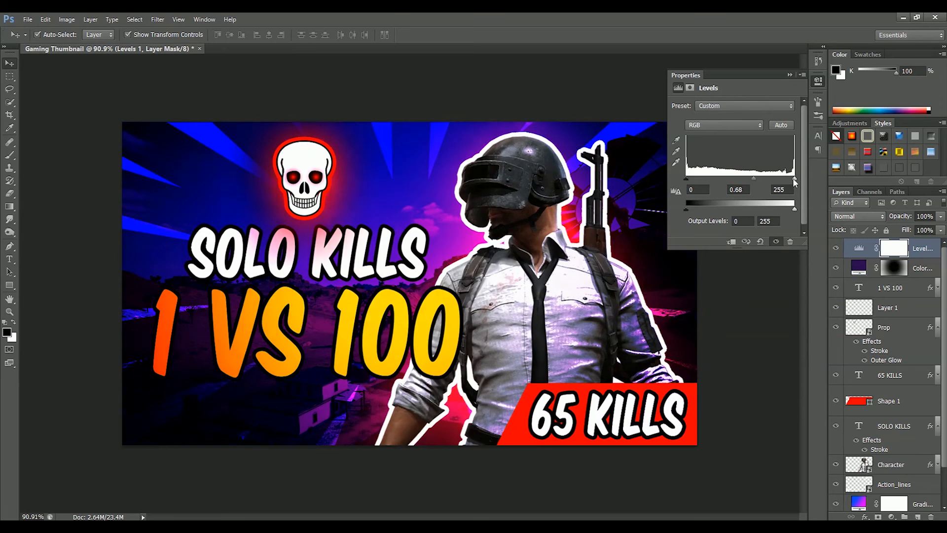
{"action": "left_click", "coordinate": [788, 76]}
Step: Lower the purple Color Burn fill layer's opacity to 60% and deselect all layers
{"action": "left_click", "coordinate": [909, 269]}
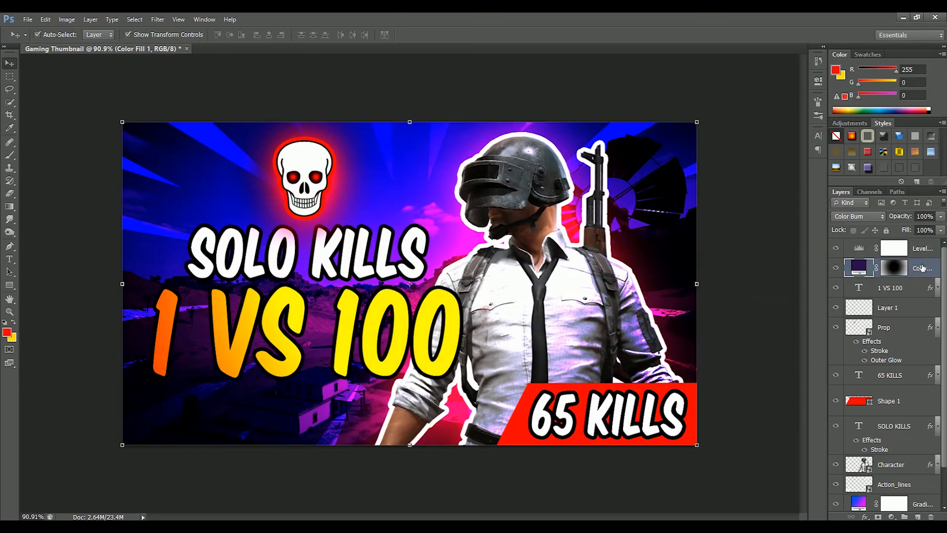
{"action": "scroll", "coordinate": [858, 216], "scroll_direction": "down", "scroll_amount": 4}
{"action": "left_click_drag", "start_coordinate": [910, 217], "coordinate": [901, 218]}
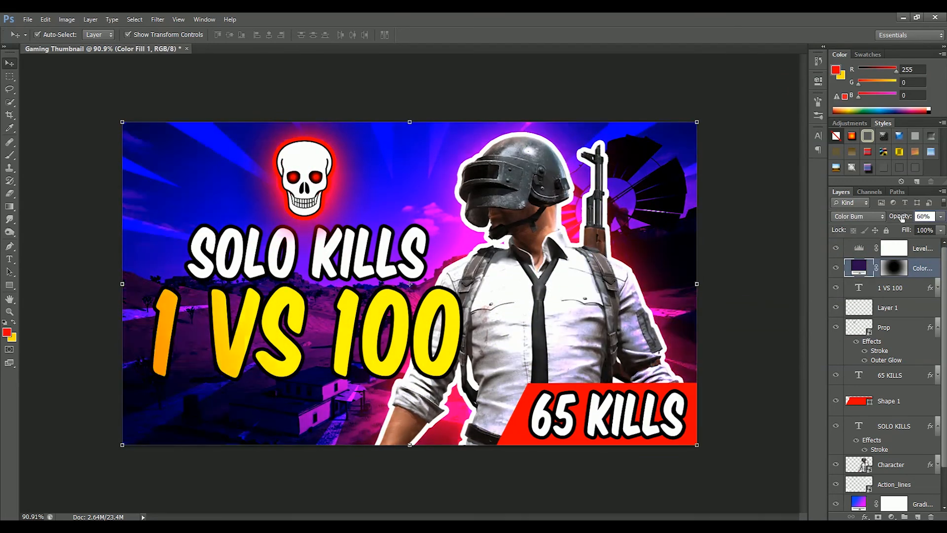
{"action": "left_click", "coordinate": [740, 315]}
{"action": "scroll", "coordinate": [739, 316], "scroll_direction": "down", "scroll_amount": 3}
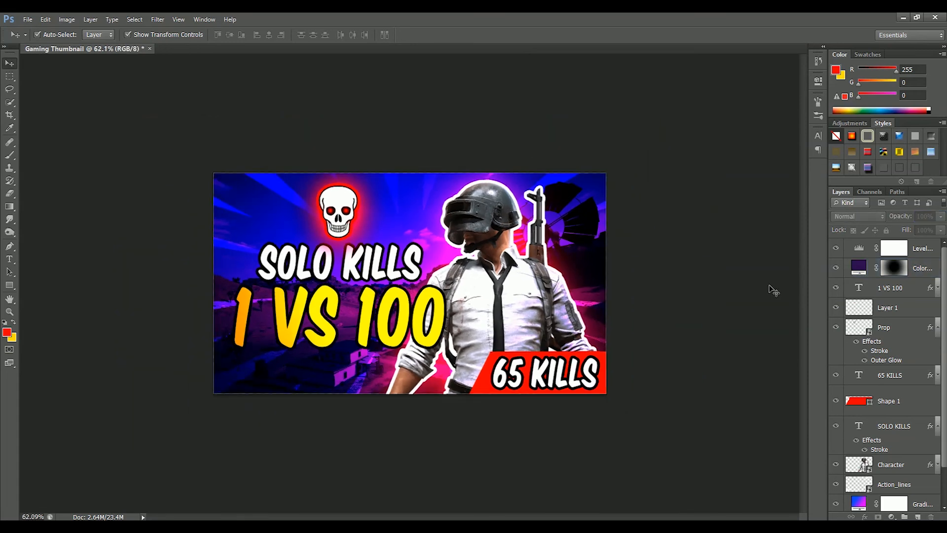
{"action": "scroll", "coordinate": [740, 317], "scroll_direction": "up", "scroll_amount": 2}
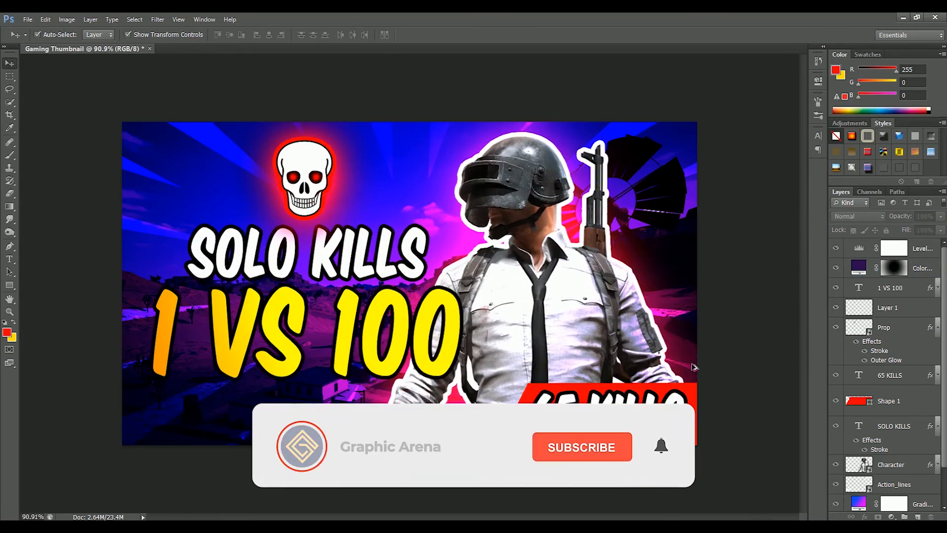